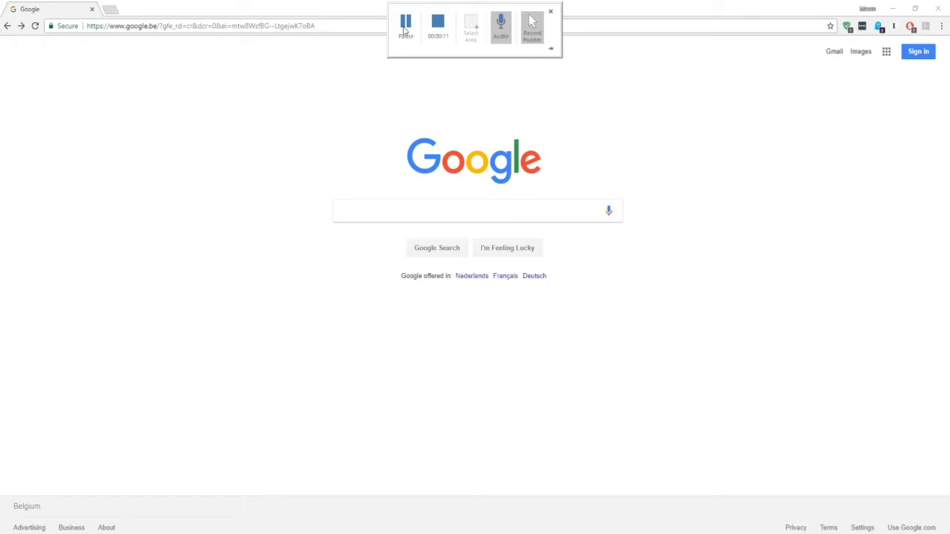
Focus the empty search box on the google.be home page.
{"action": "left_click", "coordinate": [404, 30]}
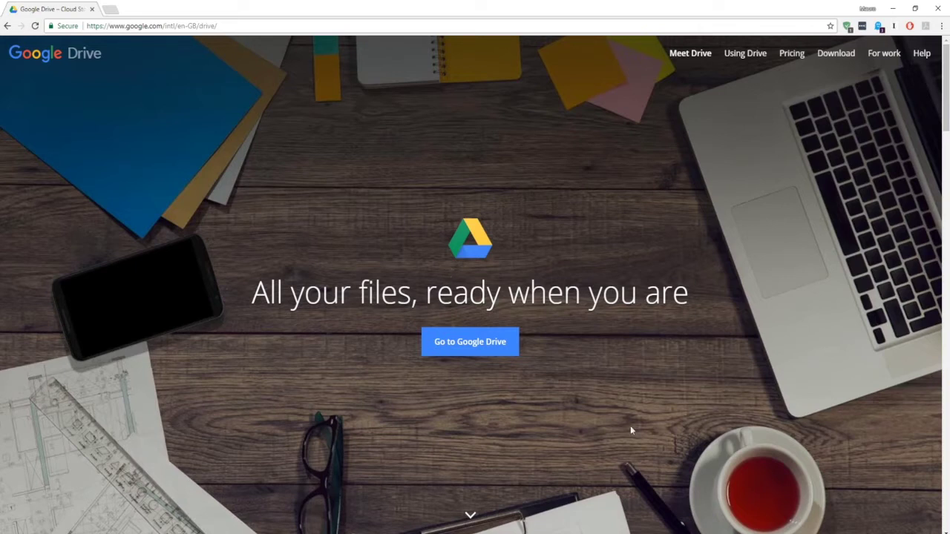
Sign in to Google Drive with the first saved account and its password.
{"action": "left_click", "coordinate": [493, 341]}
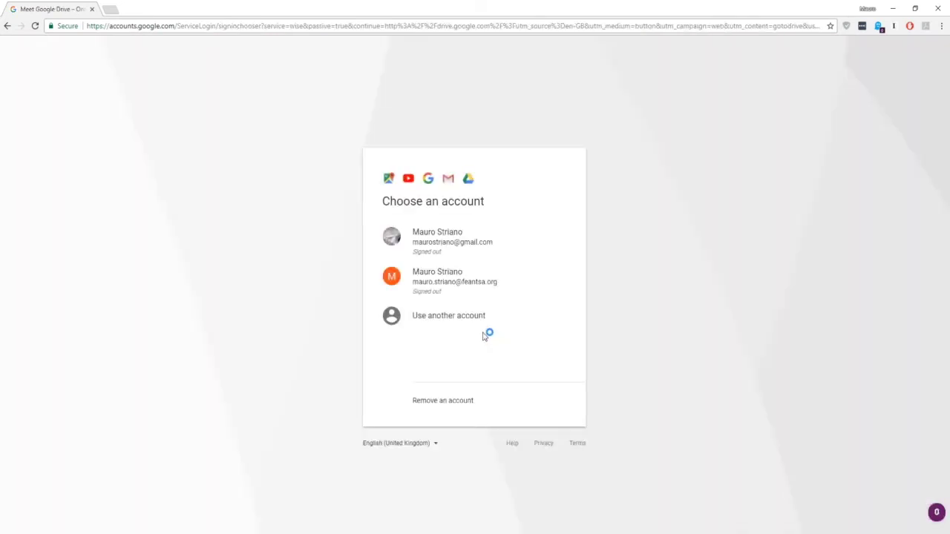
{"action": "left_click", "coordinate": [456, 255]}
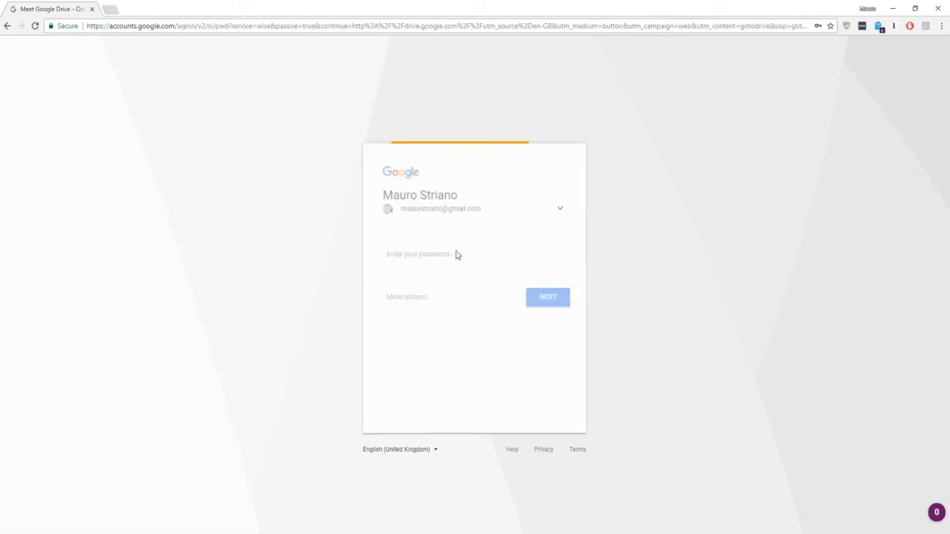
{"action": "type", "text": "***********"}
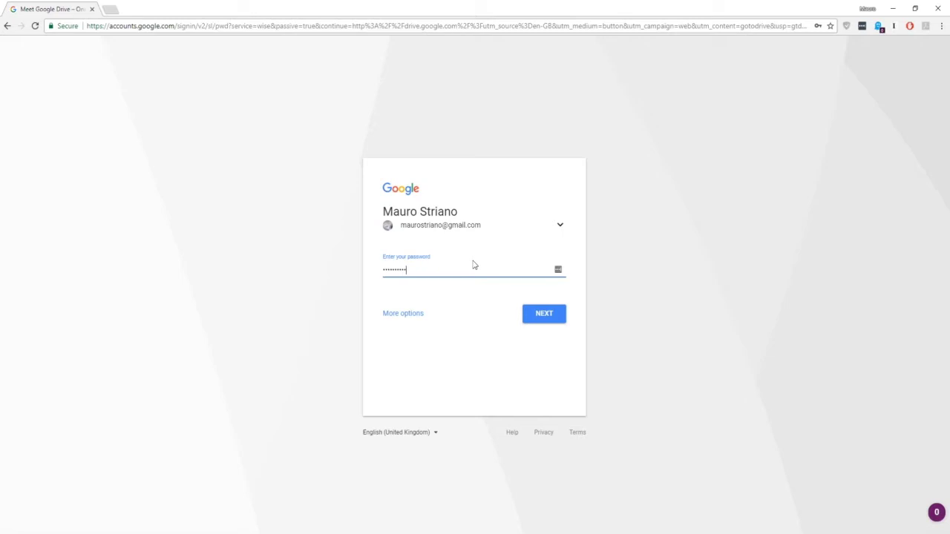
{"action": "key", "text": "Return"}
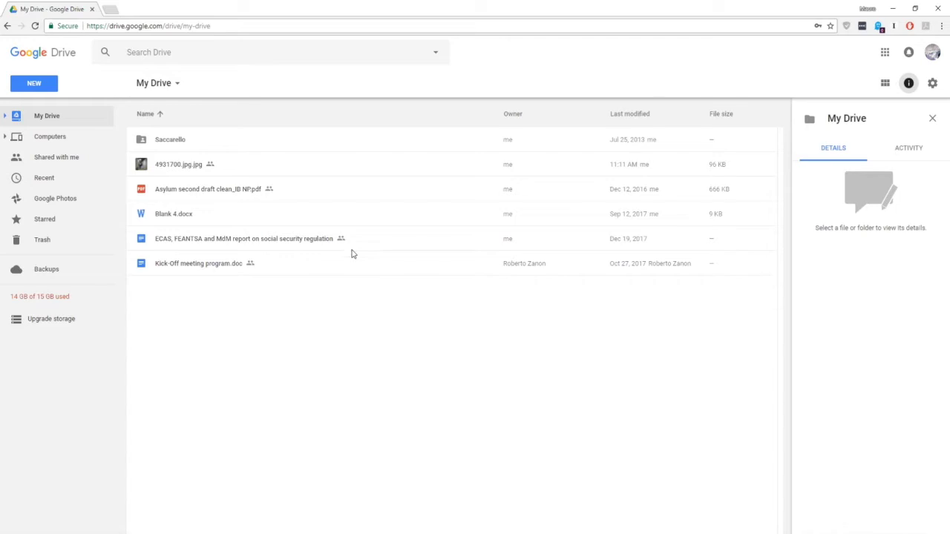
{"action": "left_click", "coordinate": [66, 162]}
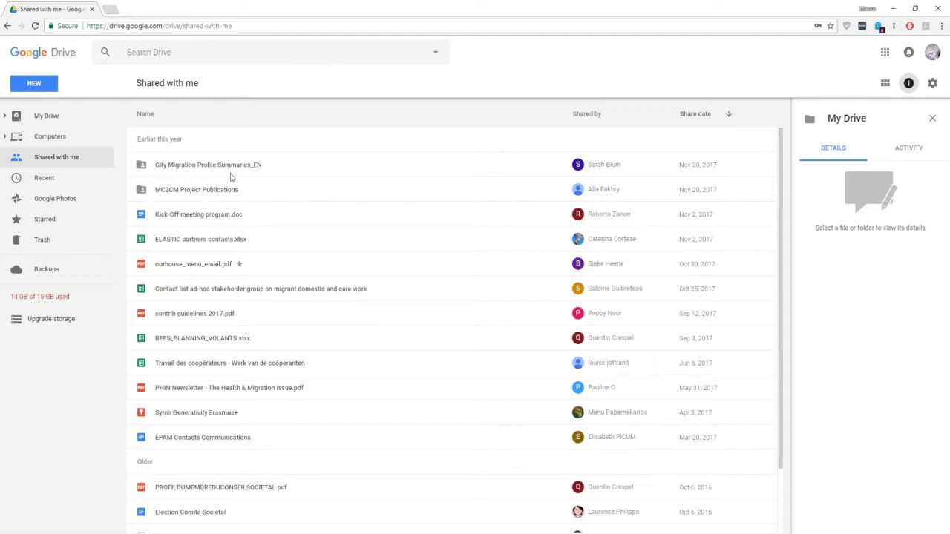
{"action": "left_click_drag", "start_coordinate": [223, 215], "coordinate": [52, 121]}
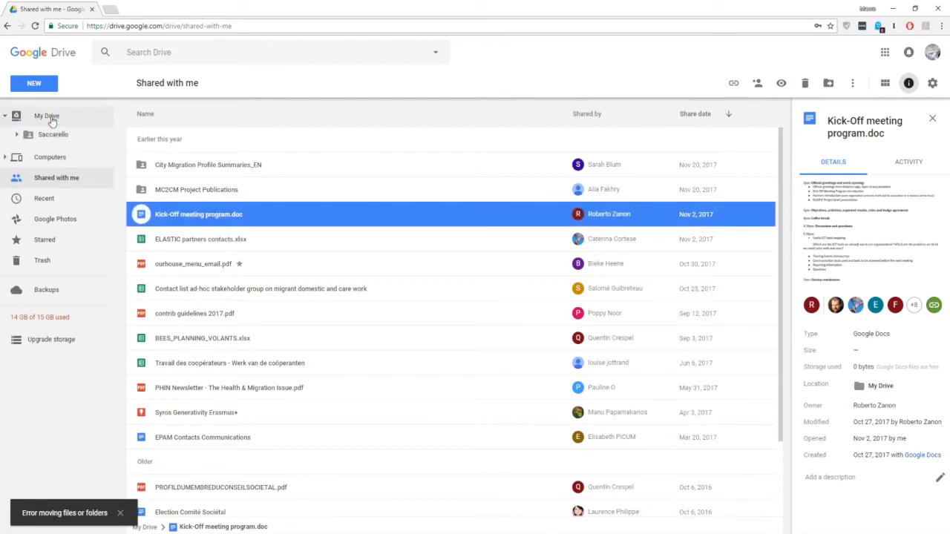
{"action": "left_click", "coordinate": [52, 120]}
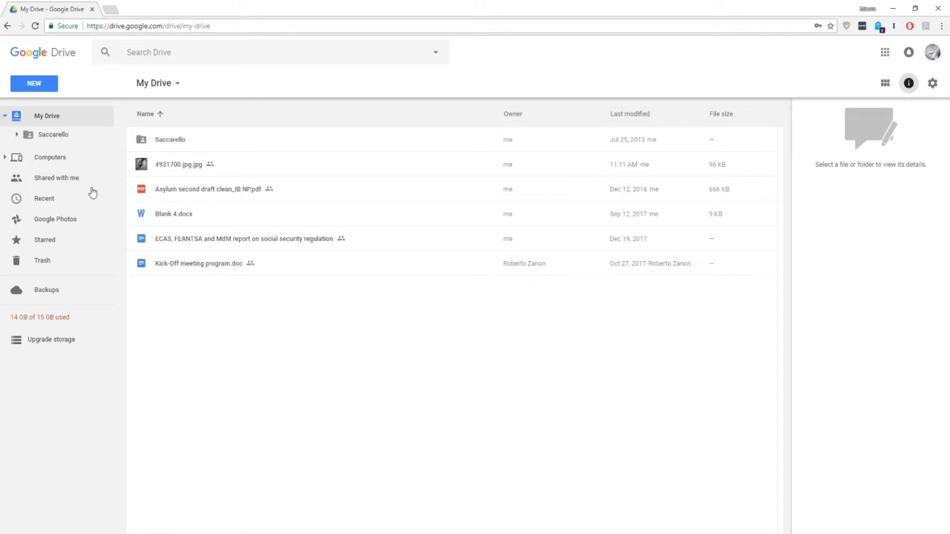
Browse Recent, Google Photos and Starred, ending on the Shared with me list.
{"action": "left_click", "coordinate": [41, 200]}
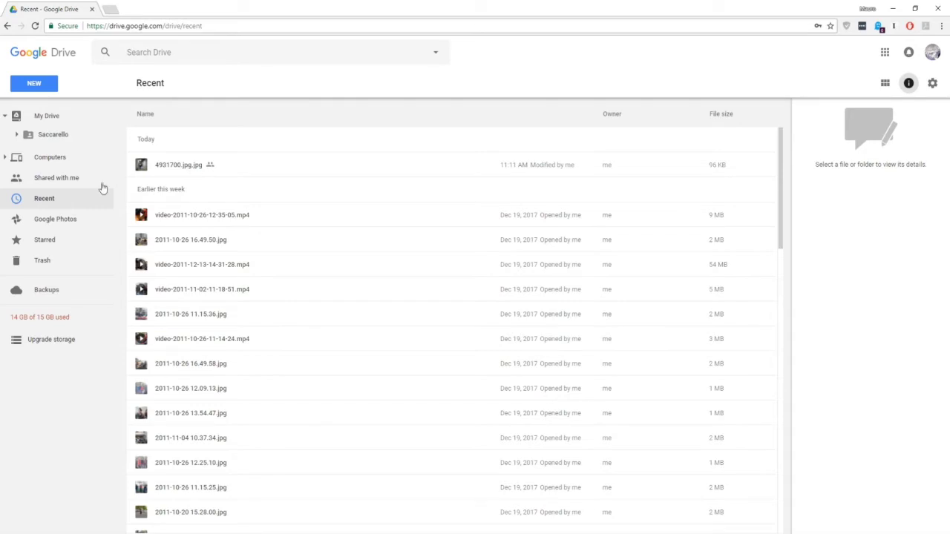
{"action": "left_click", "coordinate": [53, 201]}
{"action": "left_click", "coordinate": [79, 219]}
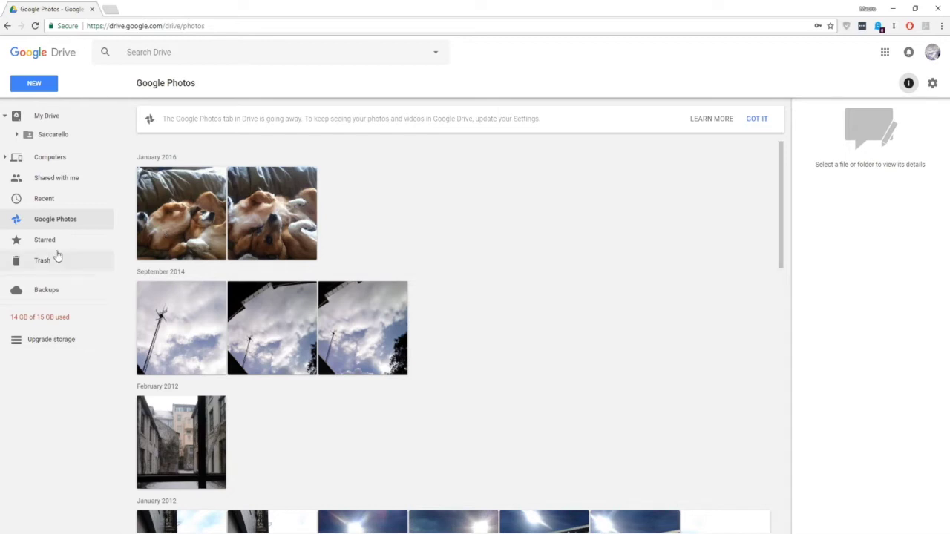
{"action": "left_click", "coordinate": [58, 244]}
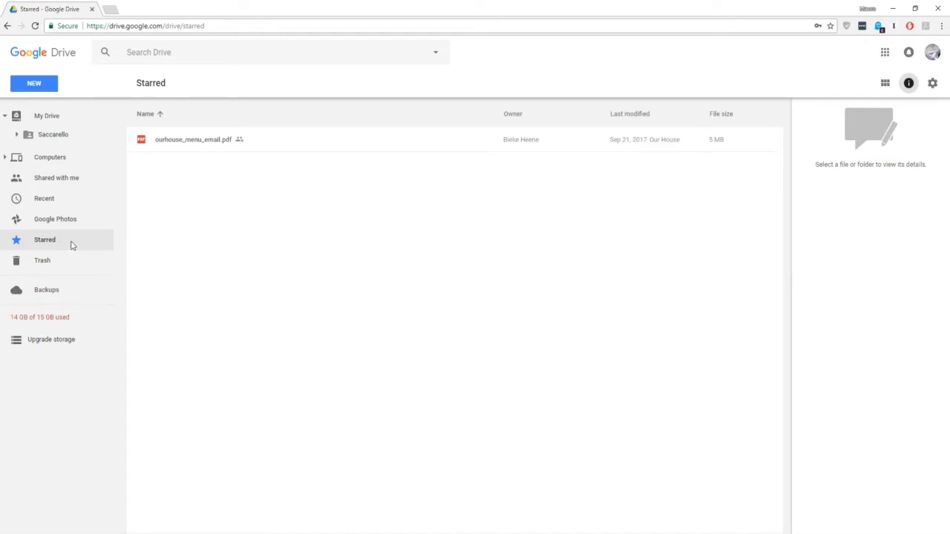
{"action": "left_click", "coordinate": [62, 179]}
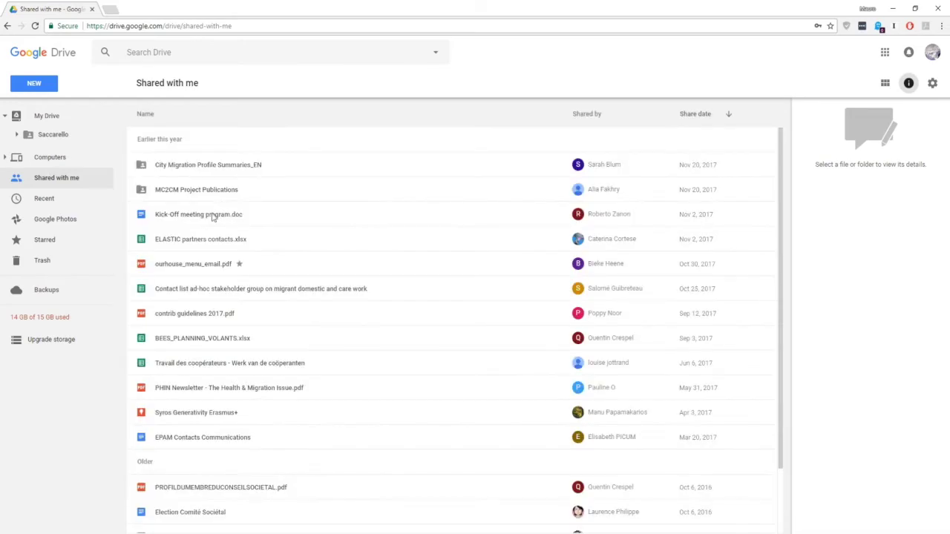
Star Kick-Off meeting program.doc, confirm it under Starred, then view the Trash.
{"action": "right_click", "coordinate": [213, 215]}
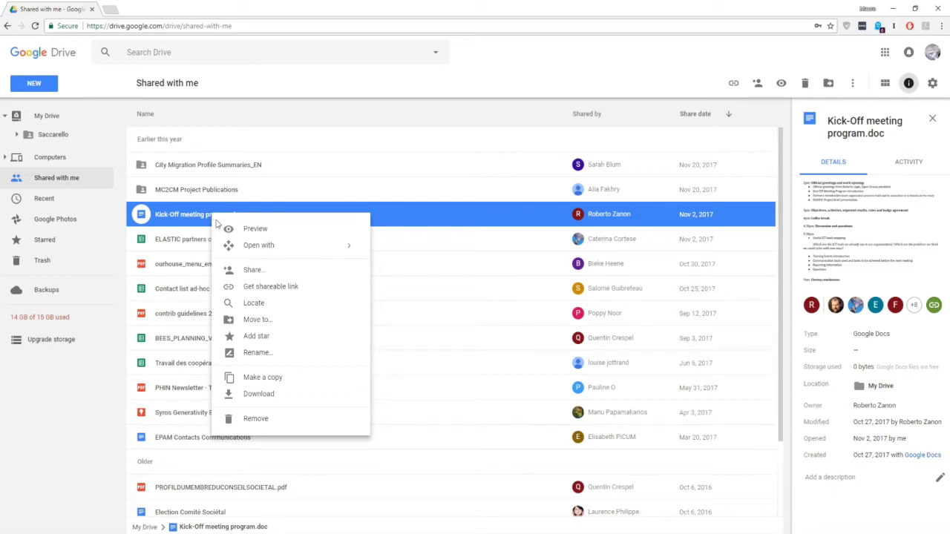
{"action": "left_click", "coordinate": [282, 340]}
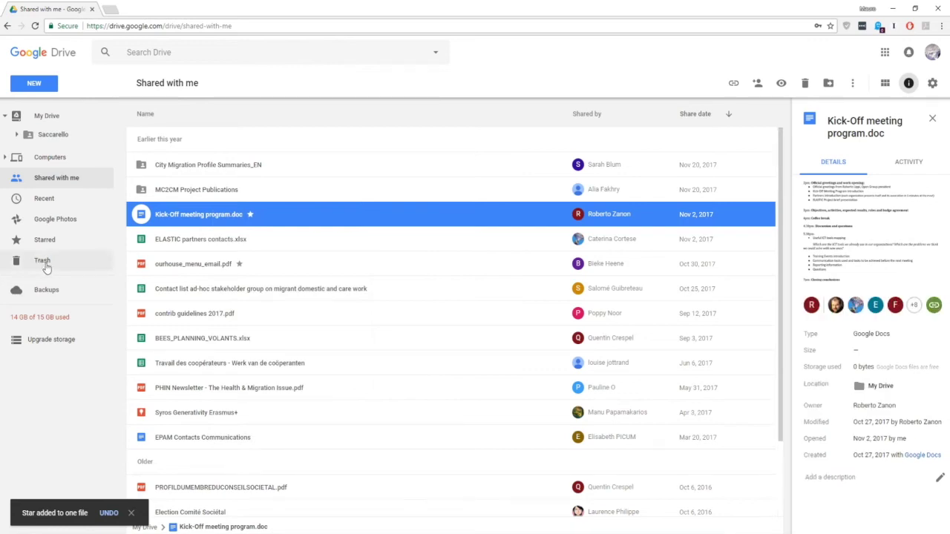
{"action": "left_click", "coordinate": [44, 239]}
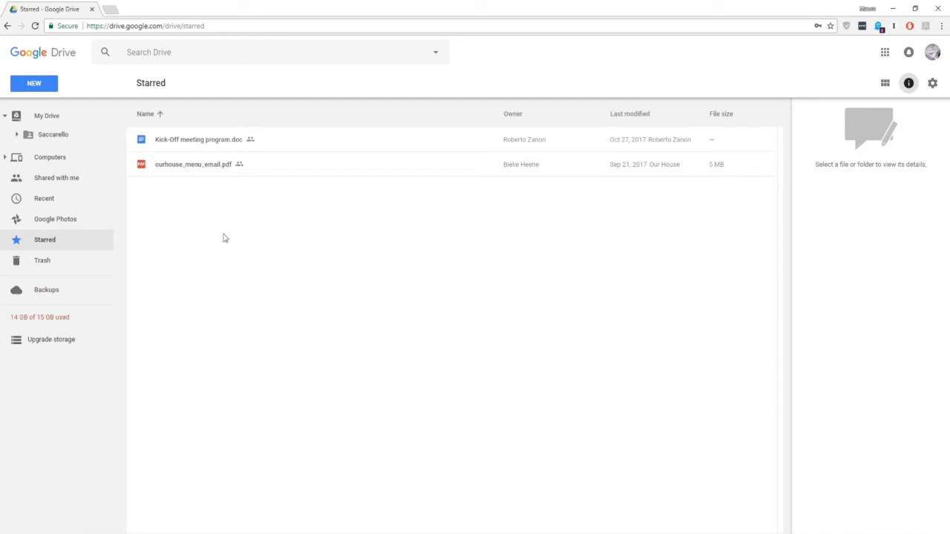
{"action": "left_click", "coordinate": [54, 264]}
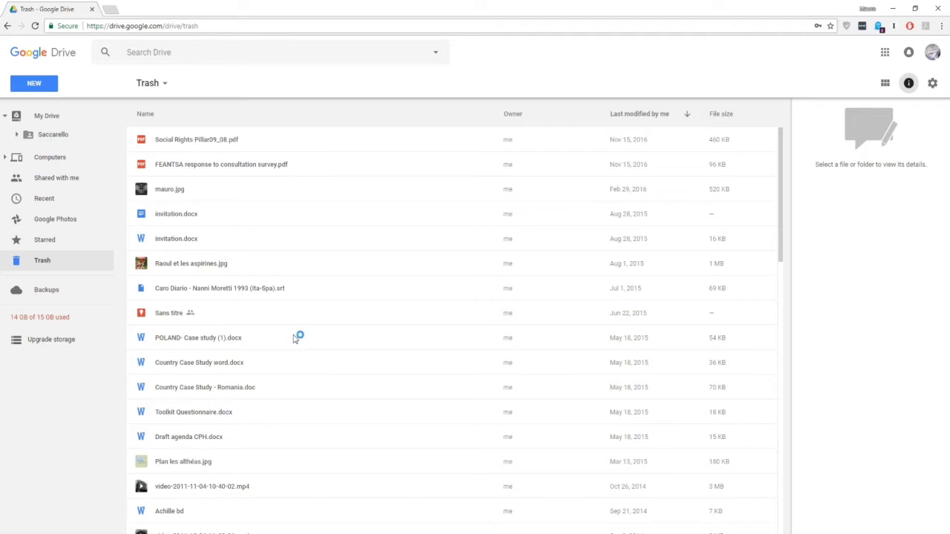
View the device backups and the 14 GB storage split across Drive, Photos and Gmail.
{"action": "left_click", "coordinate": [46, 296]}
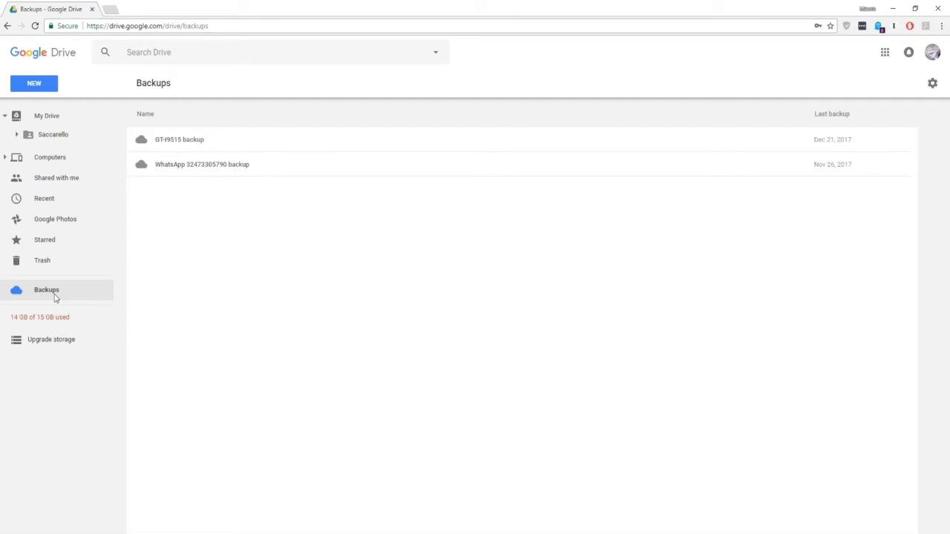
{"action": "mouse_move", "coordinate": [29, 321]}
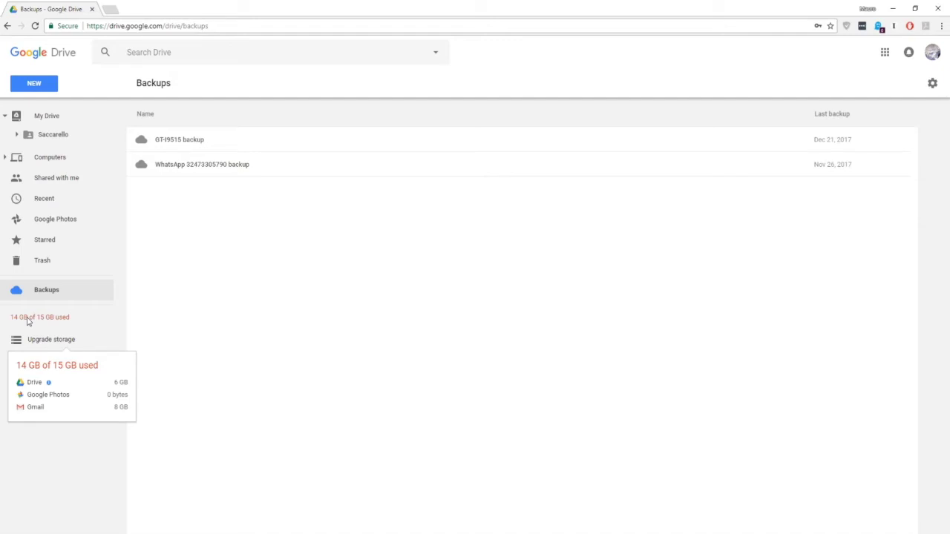
Open the 100 GB and 1 TB storage plans in a new tab, then return to Backups.
{"action": "left_click", "coordinate": [64, 342]}
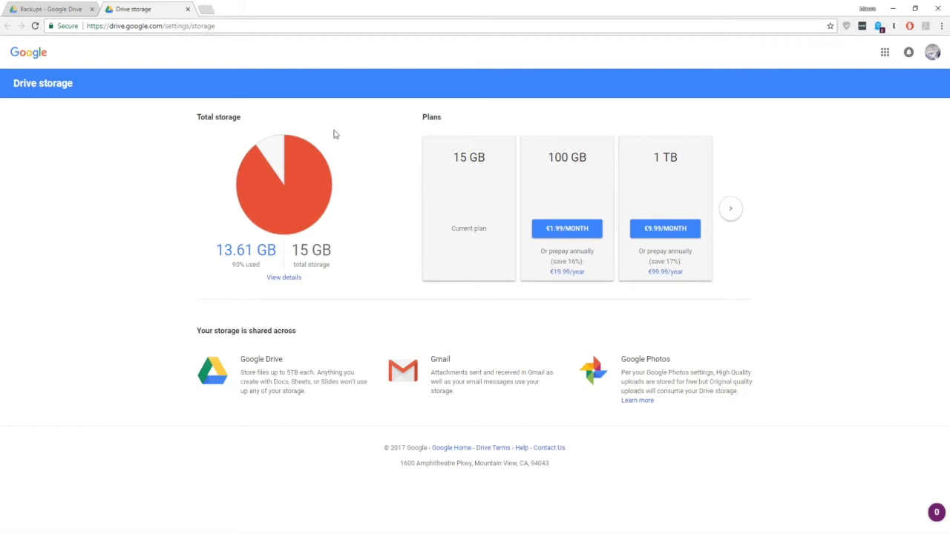
{"action": "left_click", "coordinate": [46, 9]}
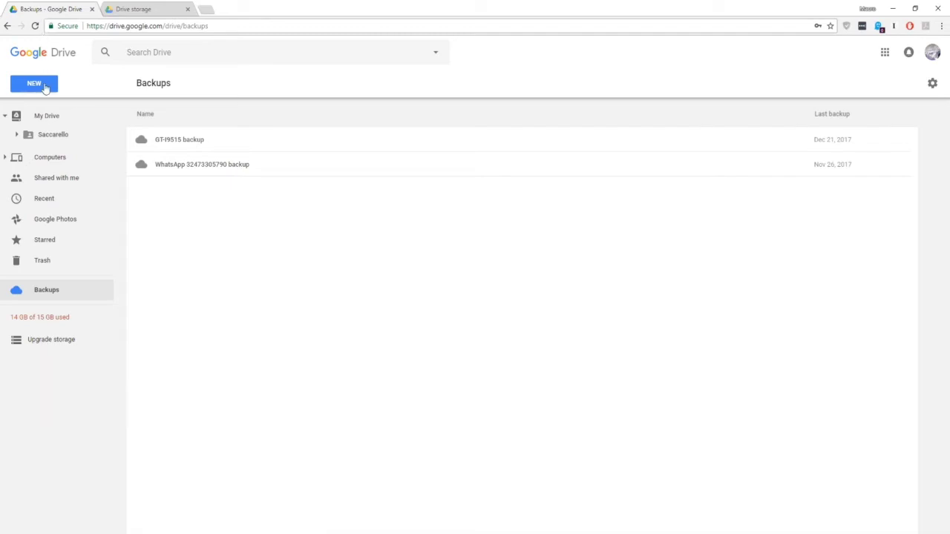
Explore the New menu and its More submenu, then reopen the New menu.
{"action": "left_click", "coordinate": [34, 84]}
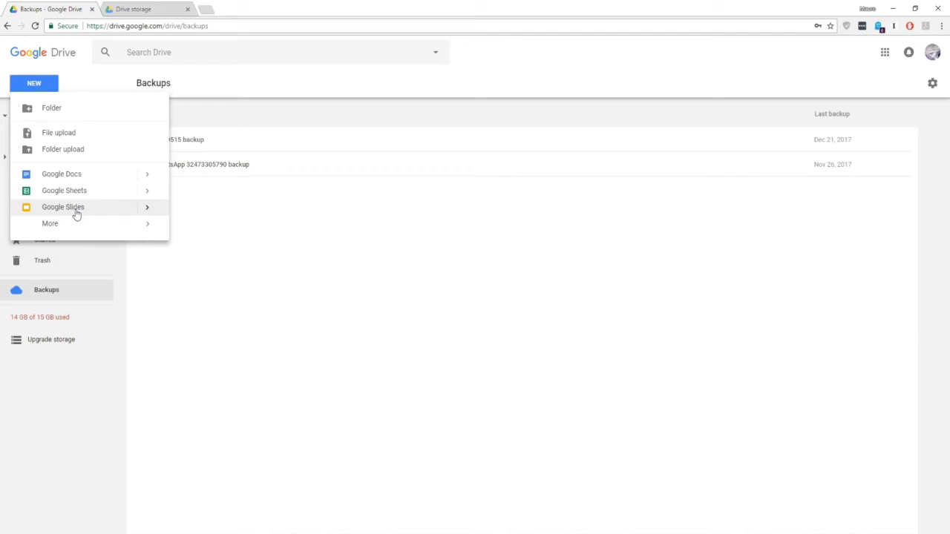
{"action": "mouse_move", "coordinate": [85, 229]}
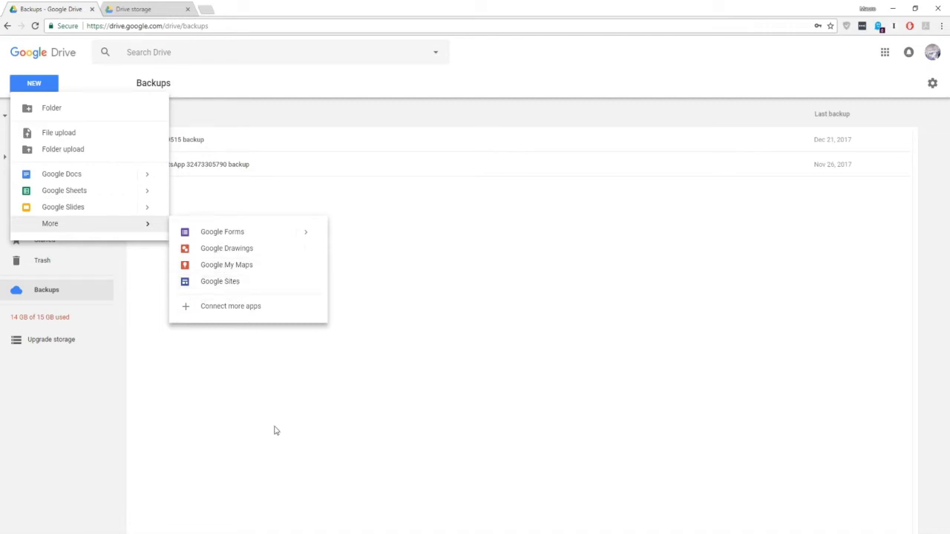
{"action": "left_click", "coordinate": [238, 419]}
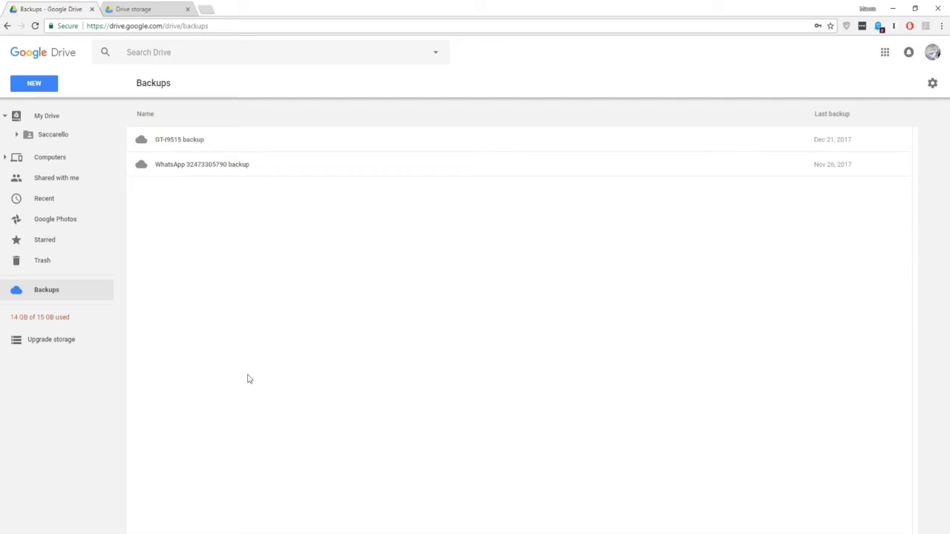
{"action": "left_click", "coordinate": [34, 83]}
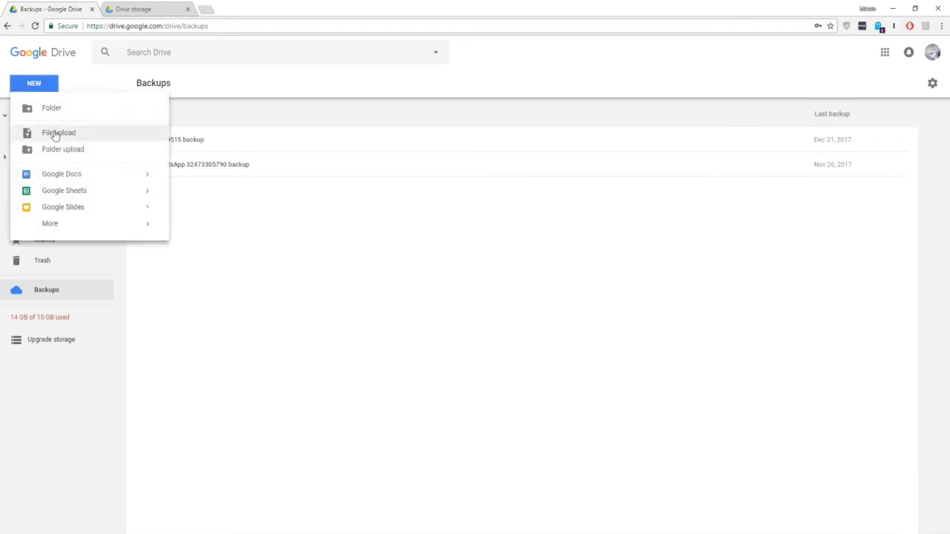
Upload the acsc logo image from the computer and view it in My Drive.
{"action": "left_click", "coordinate": [56, 136]}
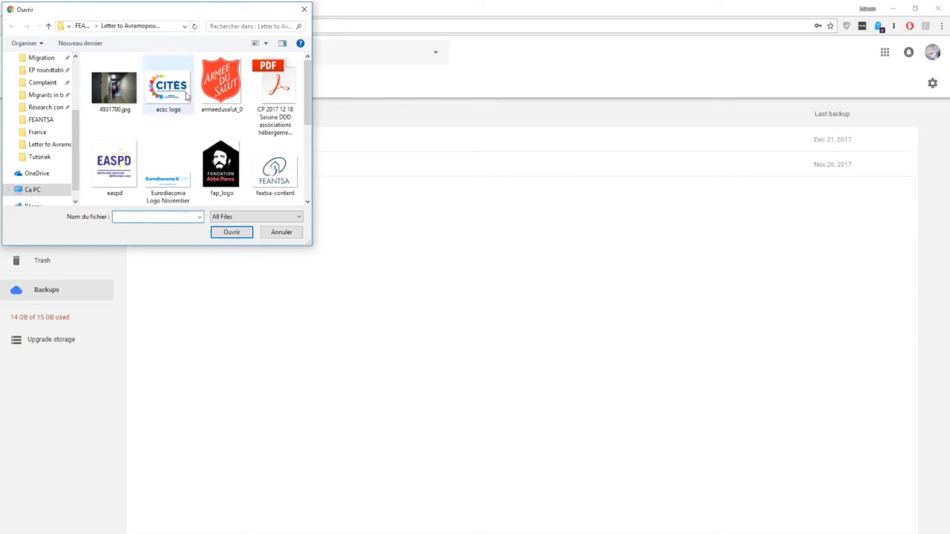
{"action": "left_click", "coordinate": [132, 96]}
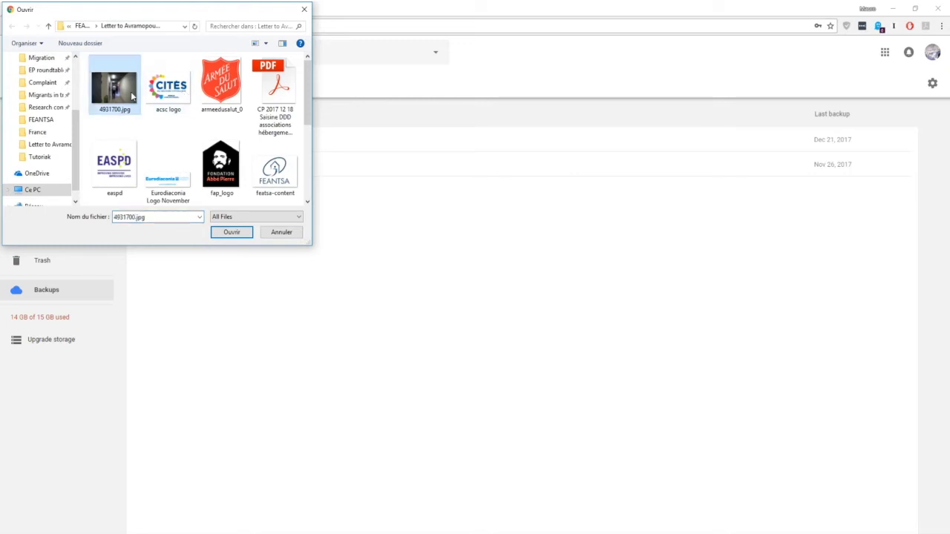
{"action": "left_click", "coordinate": [167, 87]}
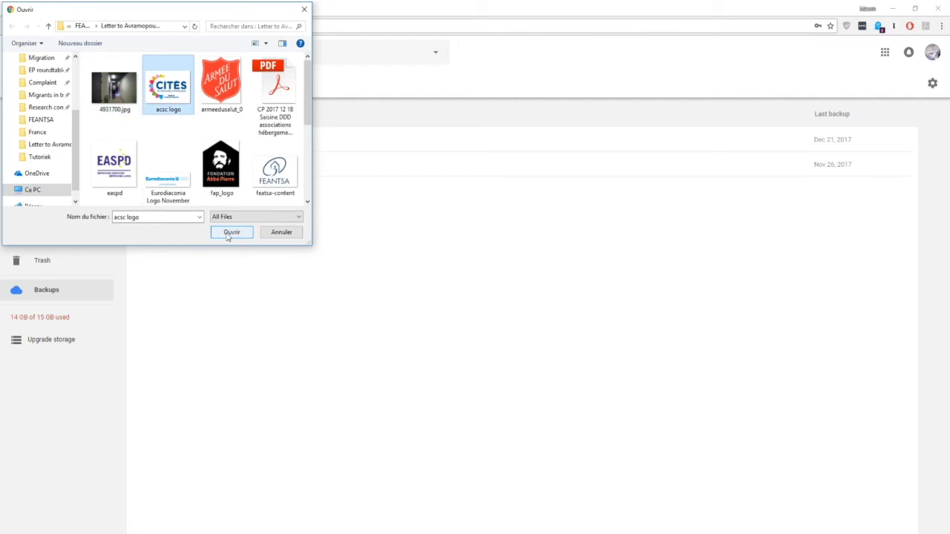
{"action": "left_click", "coordinate": [231, 232]}
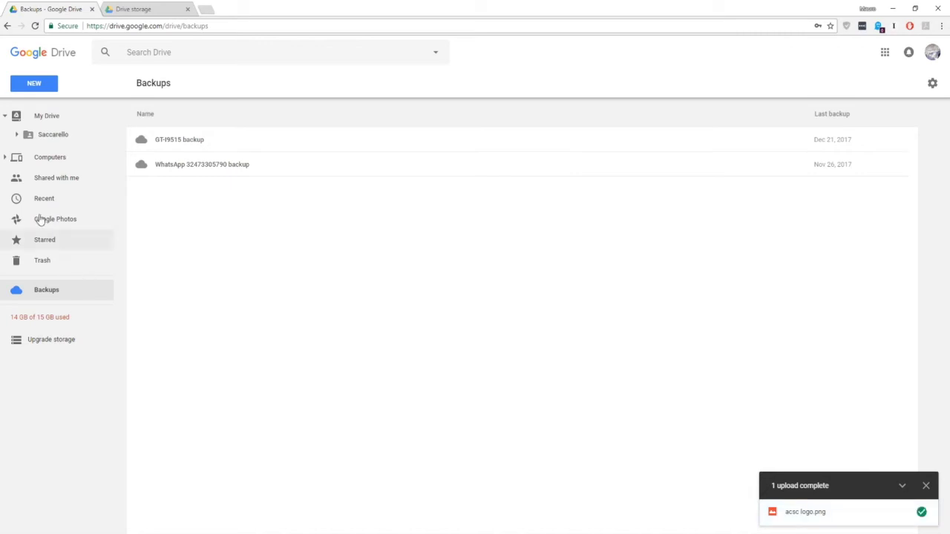
{"action": "left_click", "coordinate": [65, 118]}
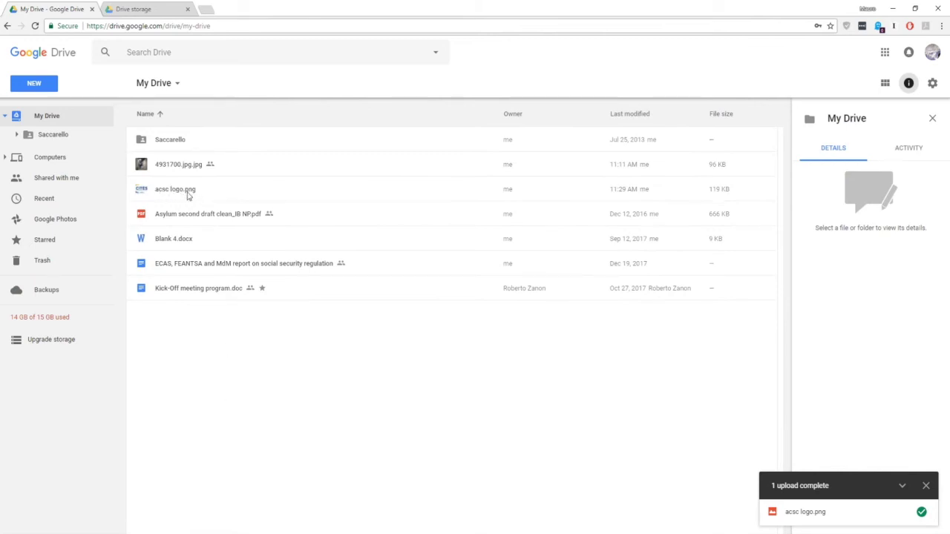
Download acsc logo.png from My Drive through its context menu.
{"action": "left_click", "coordinate": [187, 195]}
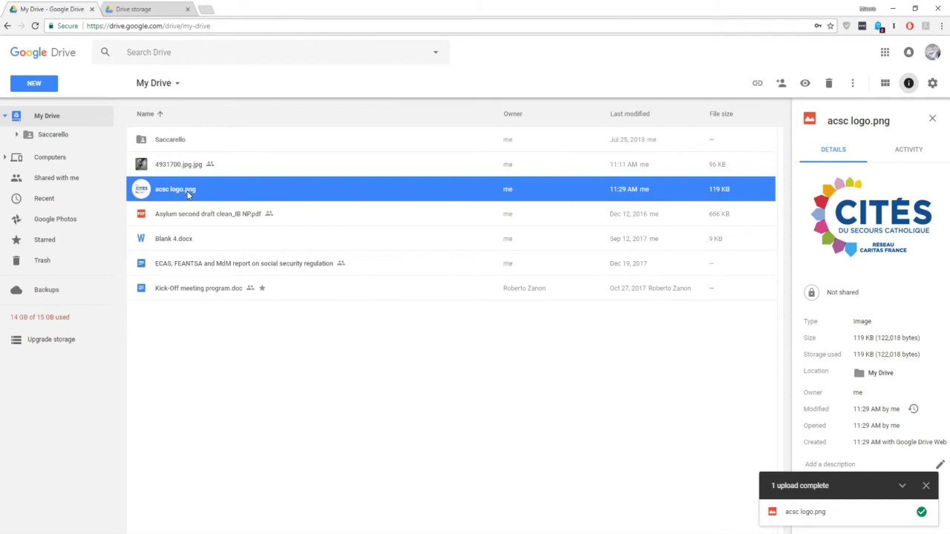
{"action": "left_click", "coordinate": [173, 329]}
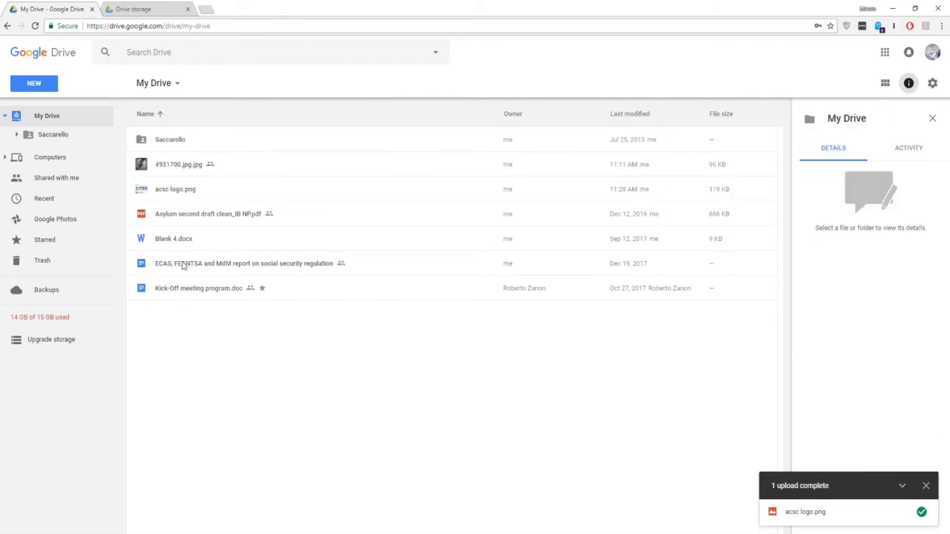
{"action": "right_click", "coordinate": [194, 189]}
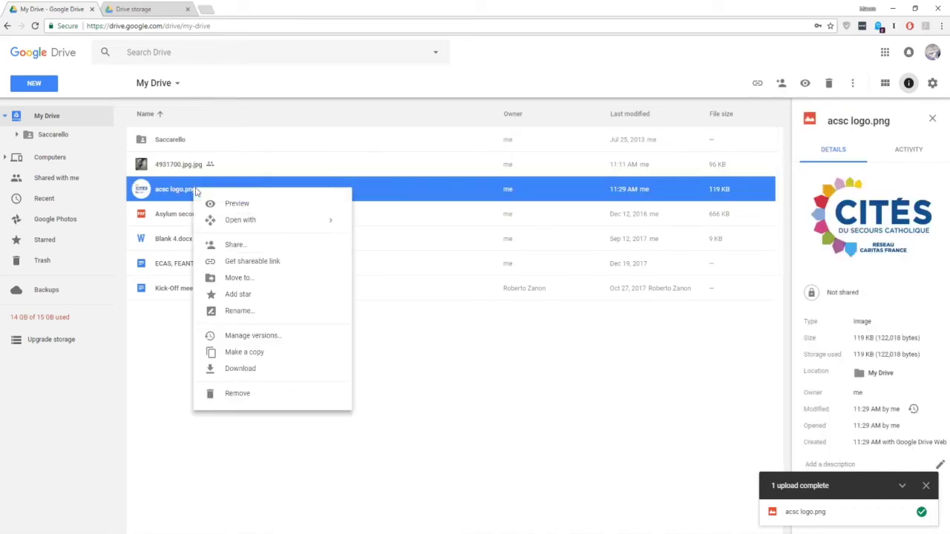
{"action": "left_click", "coordinate": [242, 369]}
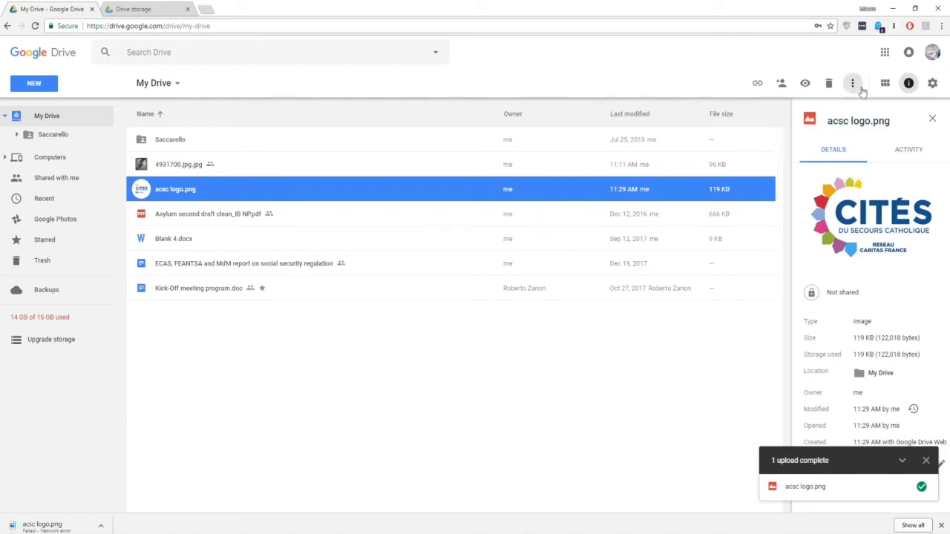
Toggle between grid and list views and reopen the My Drive details panel.
{"action": "left_click", "coordinate": [885, 83]}
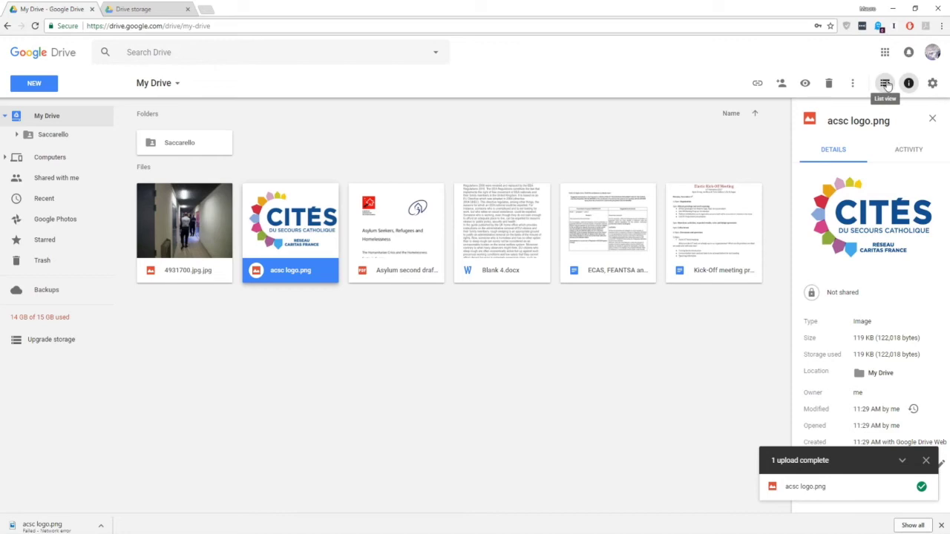
{"action": "left_click", "coordinate": [885, 84]}
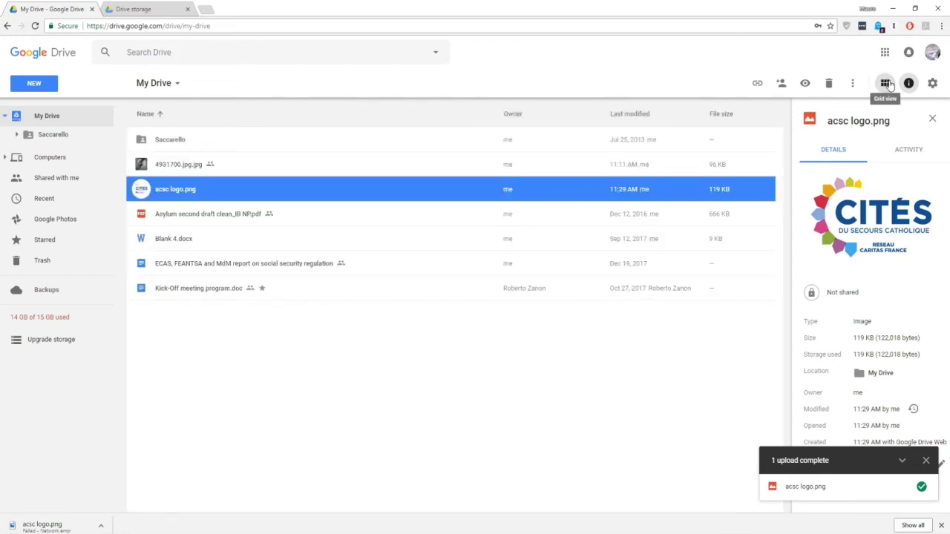
{"action": "left_click", "coordinate": [908, 83]}
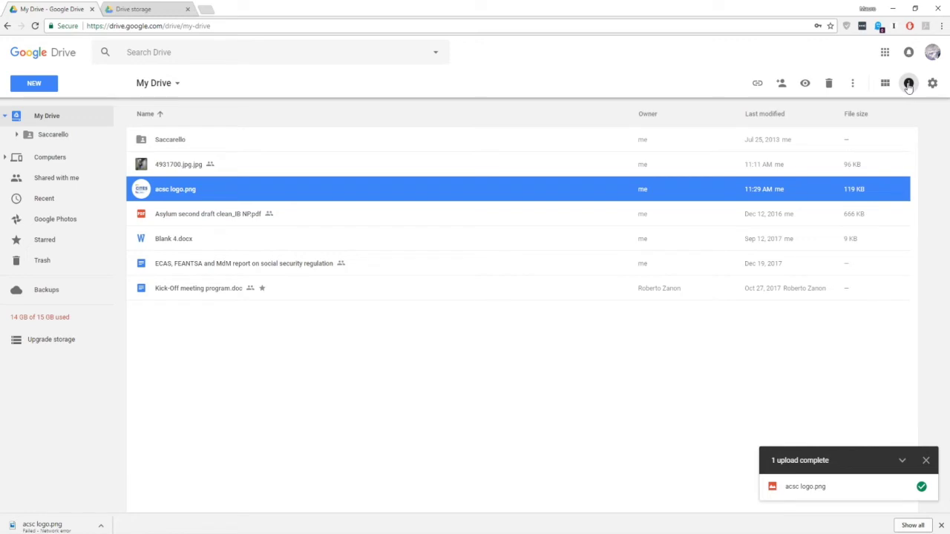
{"action": "left_click", "coordinate": [59, 121]}
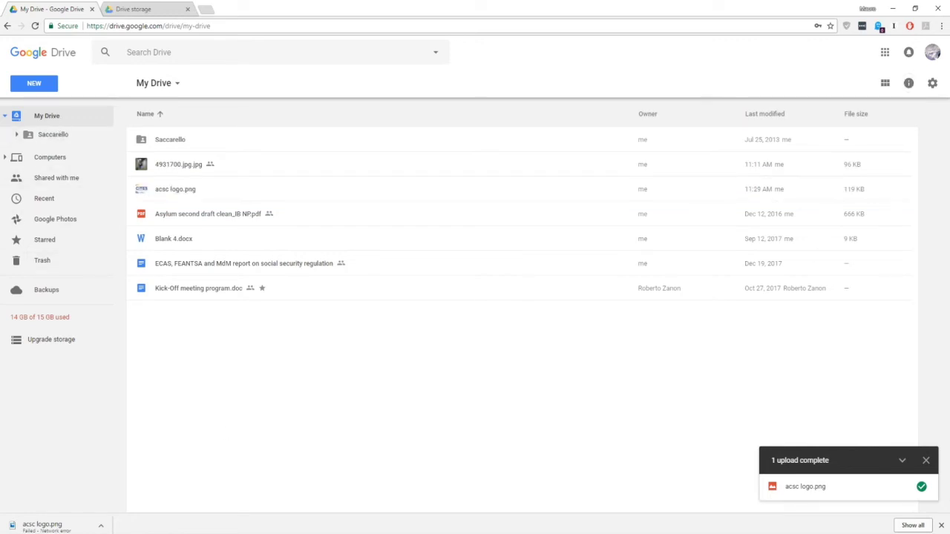
{"action": "left_click", "coordinate": [908, 83]}
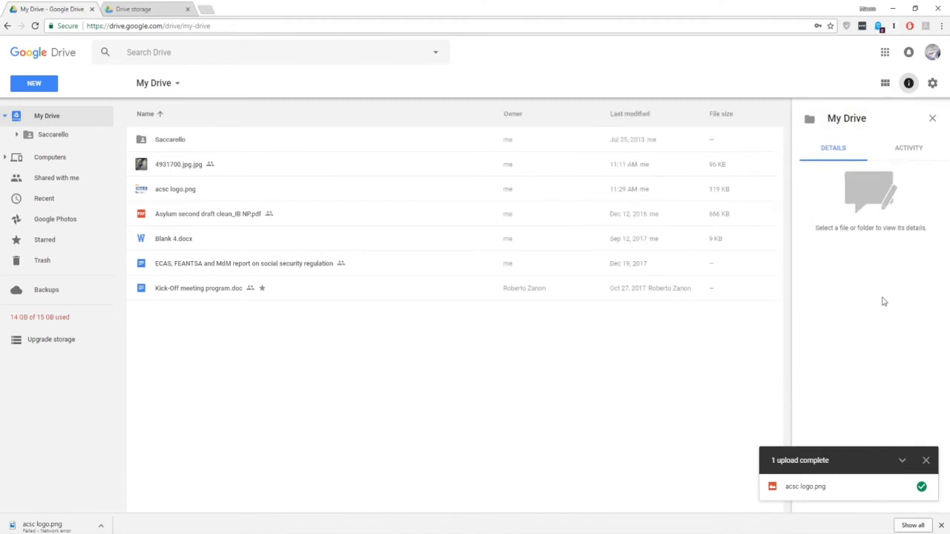
Review My Drive activity and the details of 4931700.jpg.jpg, dismissing the upload notice.
{"action": "left_click", "coordinate": [901, 159]}
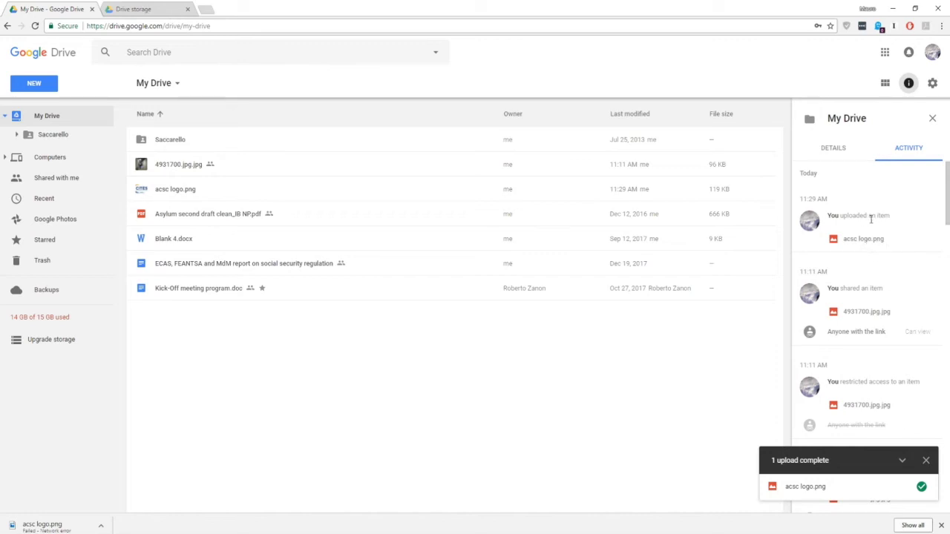
{"action": "left_click", "coordinate": [189, 168]}
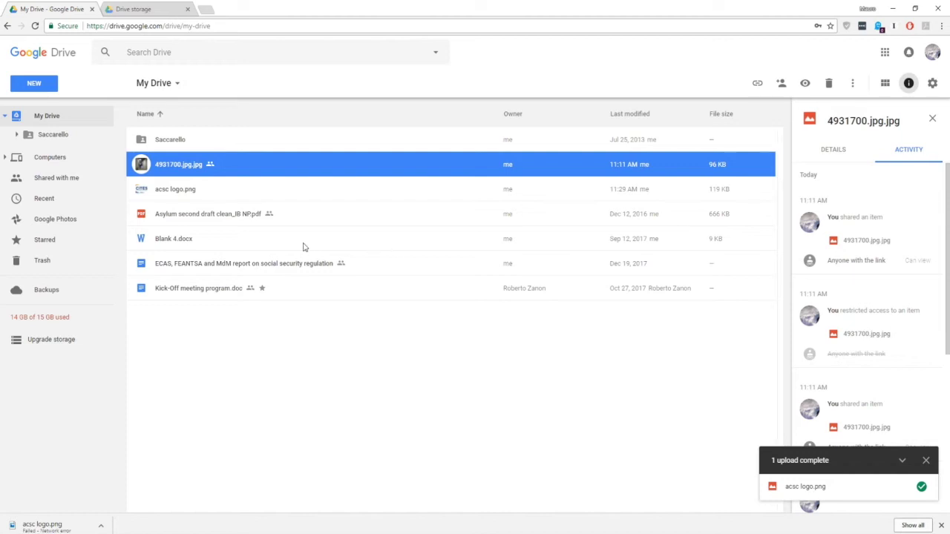
{"action": "left_click", "coordinate": [851, 153]}
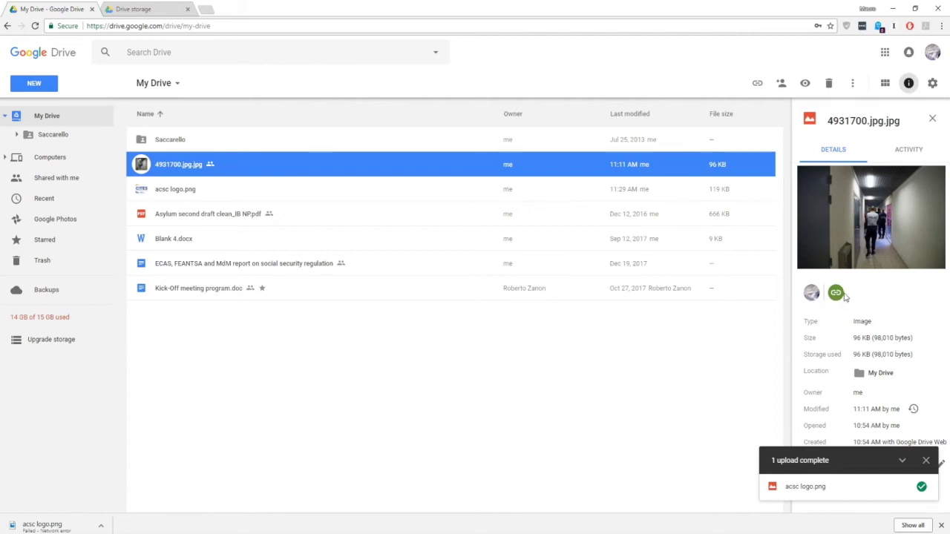
{"action": "mouse_move", "coordinate": [837, 294]}
{"action": "left_click", "coordinate": [925, 460]}
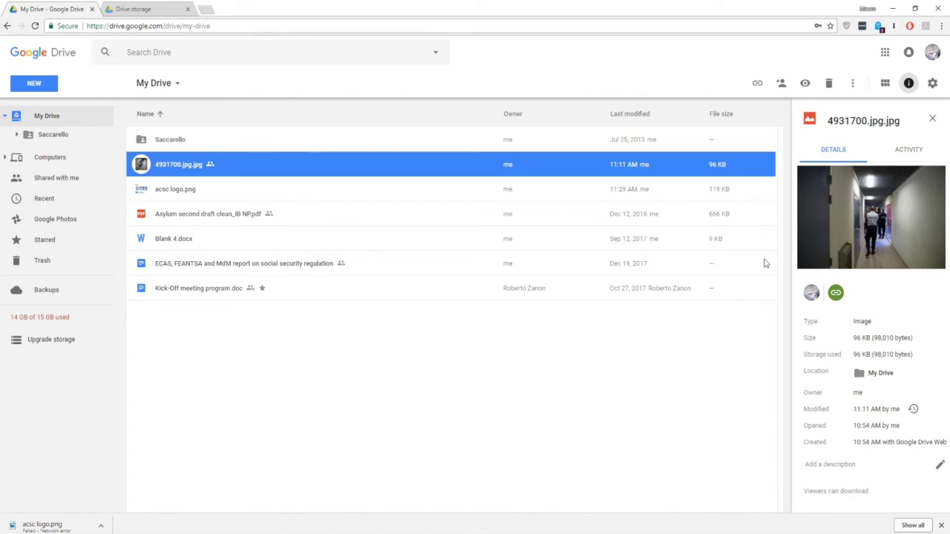
{"action": "left_click", "coordinate": [933, 85]}
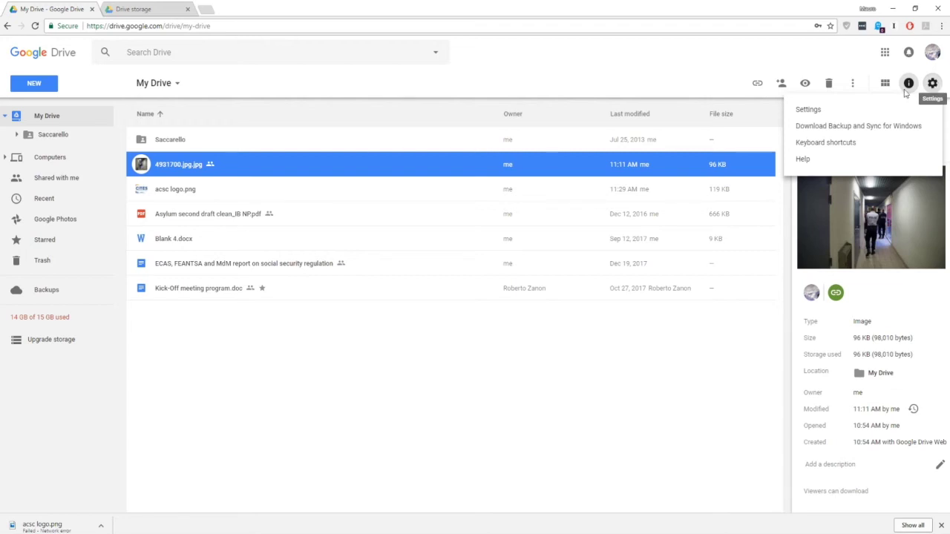
Look through the General, Notifications and Manage Apps settings, then close them unchanged.
{"action": "left_click", "coordinate": [830, 112]}
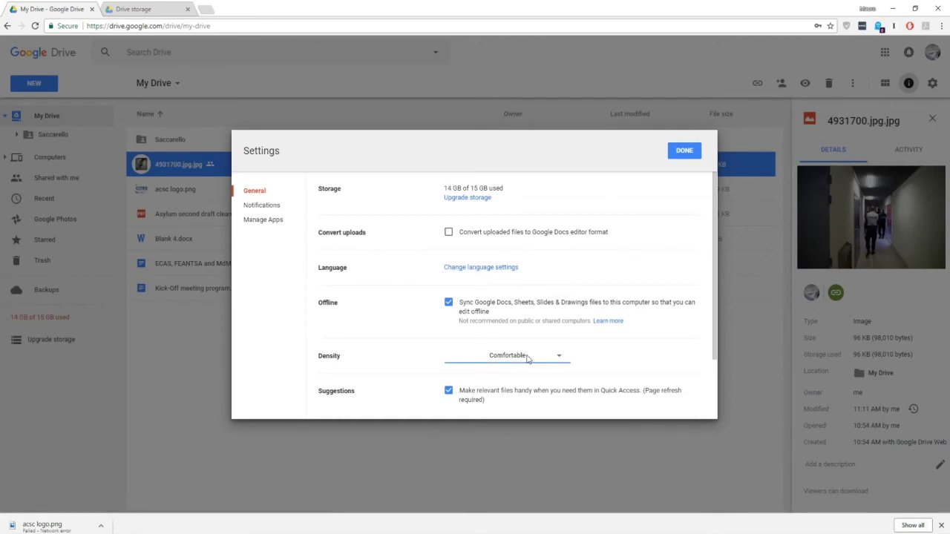
{"action": "left_click", "coordinate": [267, 206]}
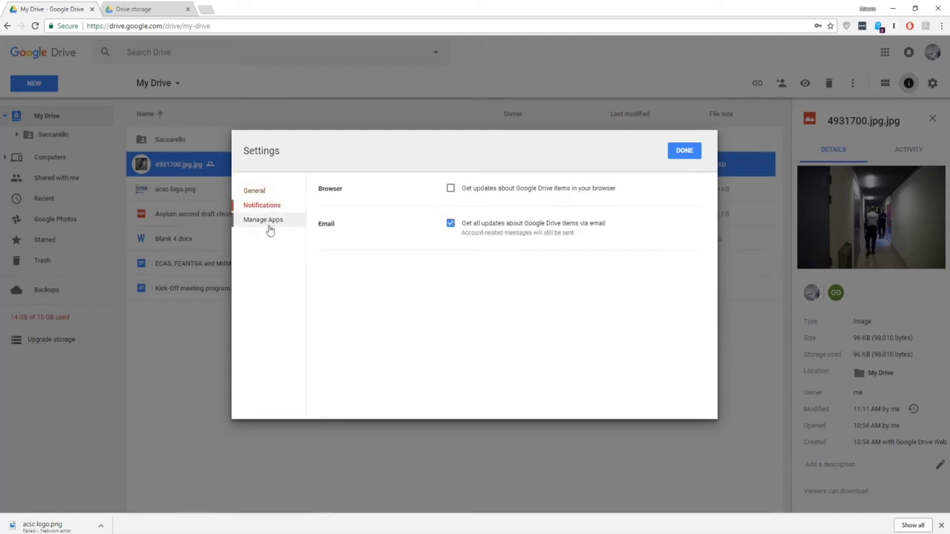
{"action": "left_click", "coordinate": [273, 223]}
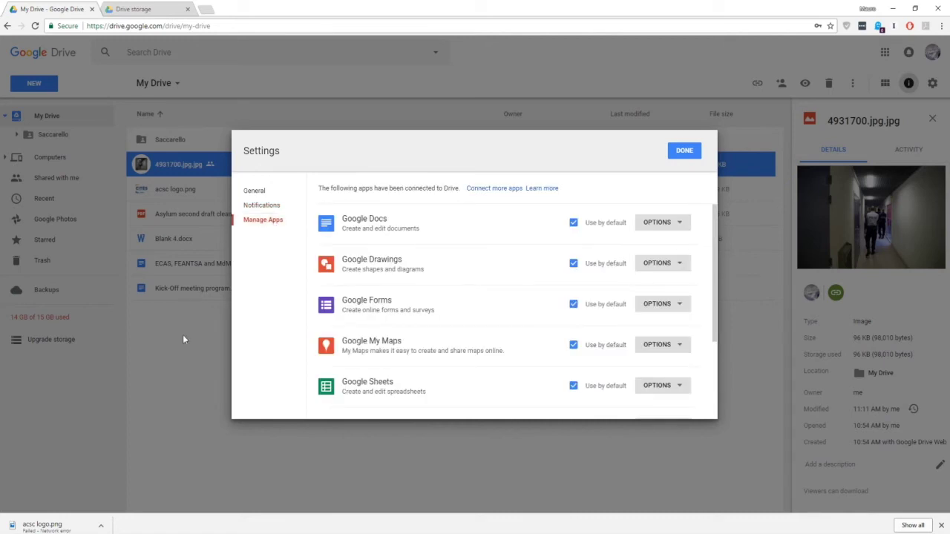
{"action": "left_click", "coordinate": [683, 156]}
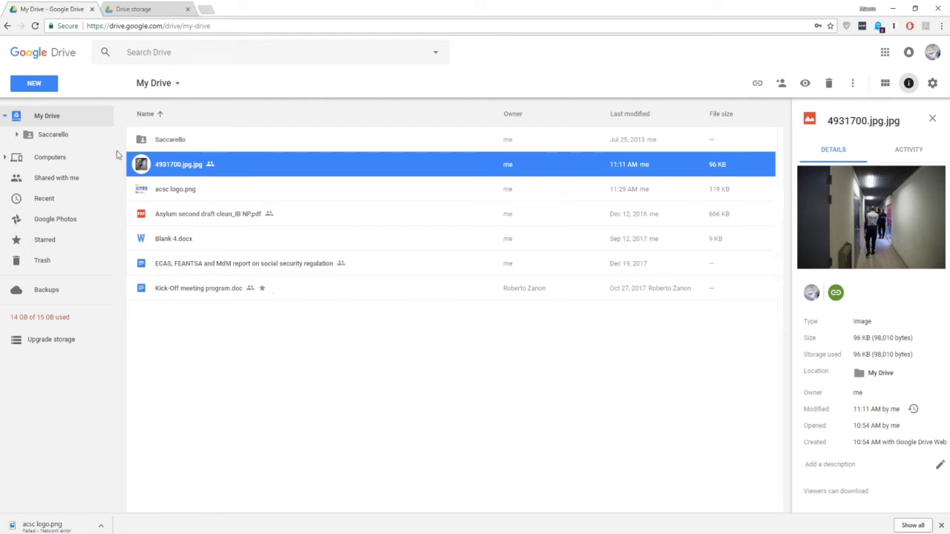
Turn on anyone-with-the-link sharing for 4931700.jpg.jpg and select its link address.
{"action": "right_click", "coordinate": [166, 168]}
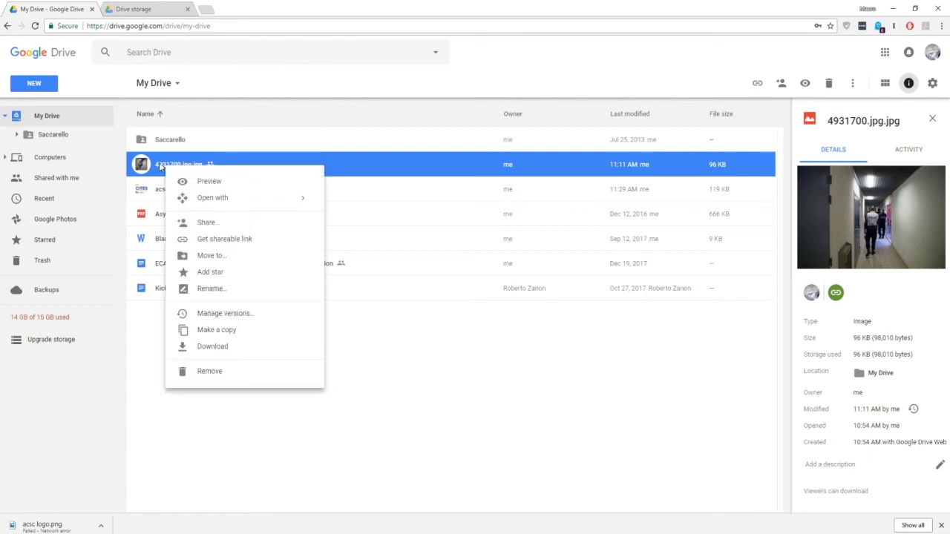
{"action": "left_click", "coordinate": [163, 167]}
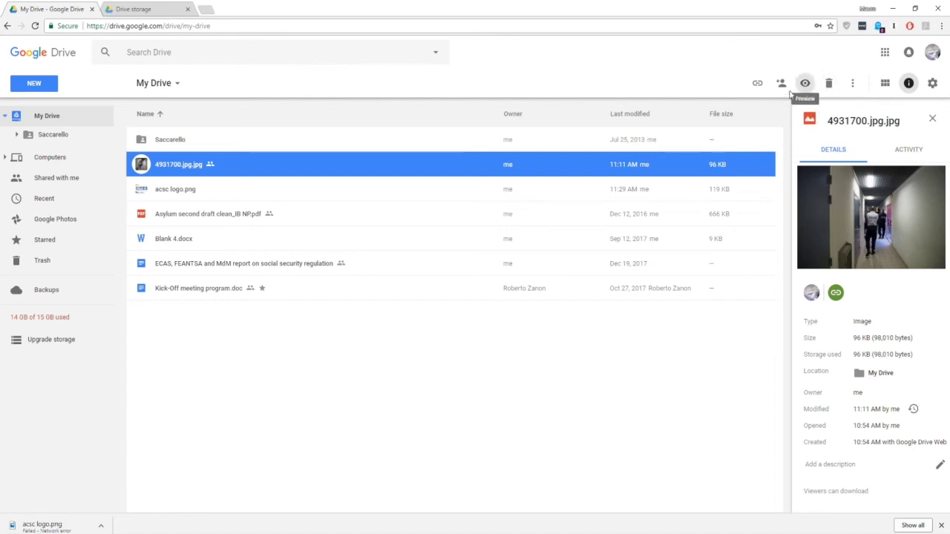
{"action": "left_click", "coordinate": [758, 85]}
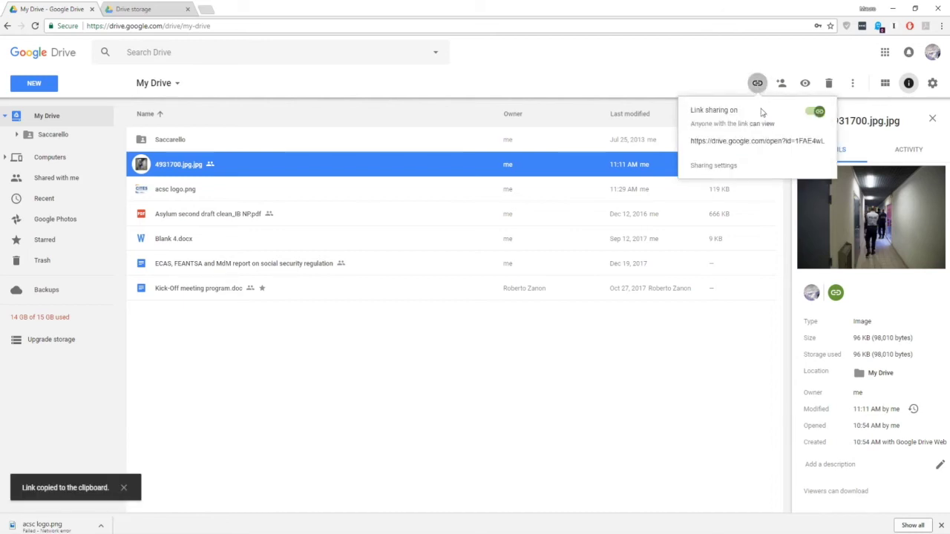
{"action": "left_click", "coordinate": [820, 113]}
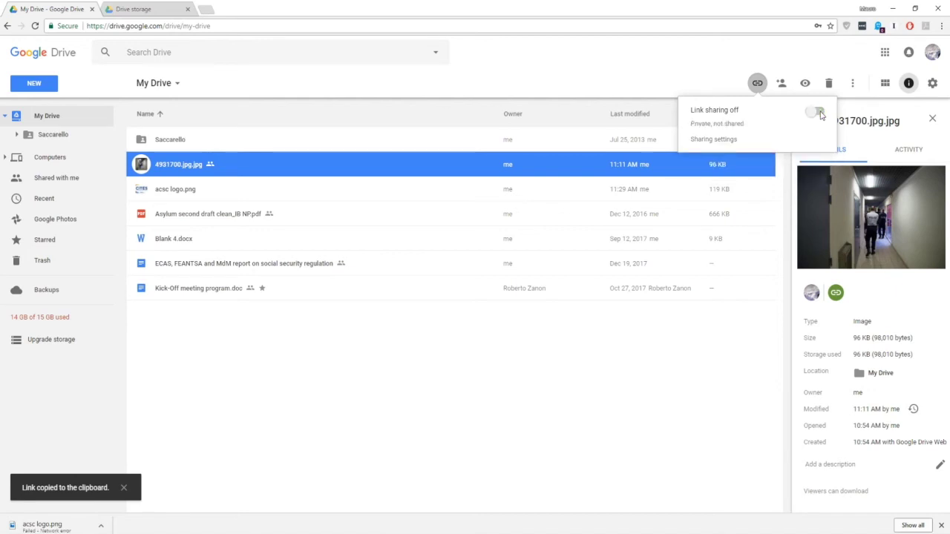
{"action": "left_click", "coordinate": [819, 113]}
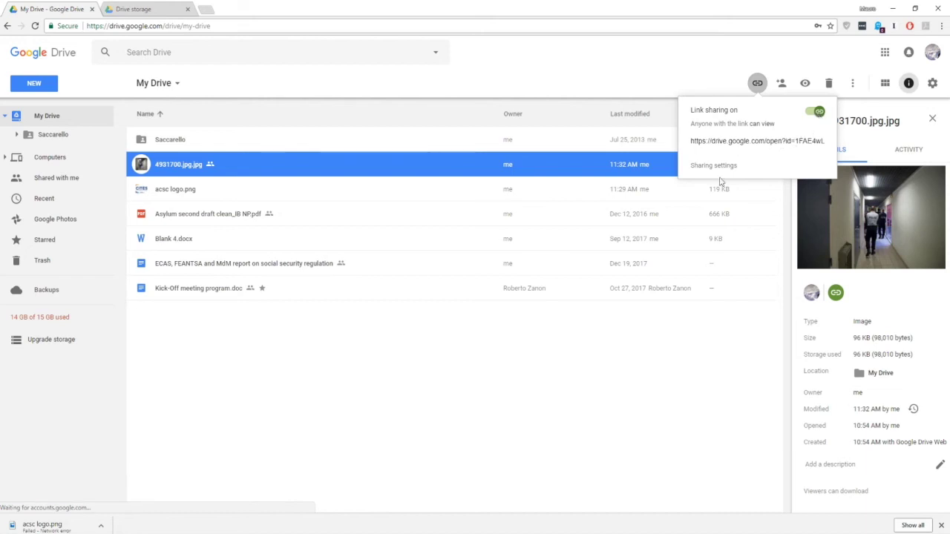
{"action": "left_click", "coordinate": [734, 142]}
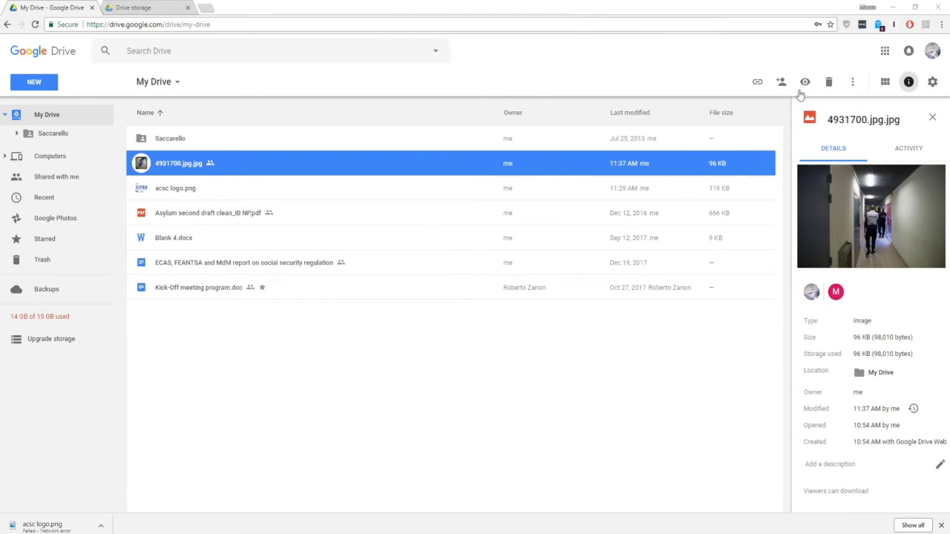
Add a contact as a recipient for sharing 4931700.jpg.jpg.
{"action": "left_click", "coordinate": [783, 85]}
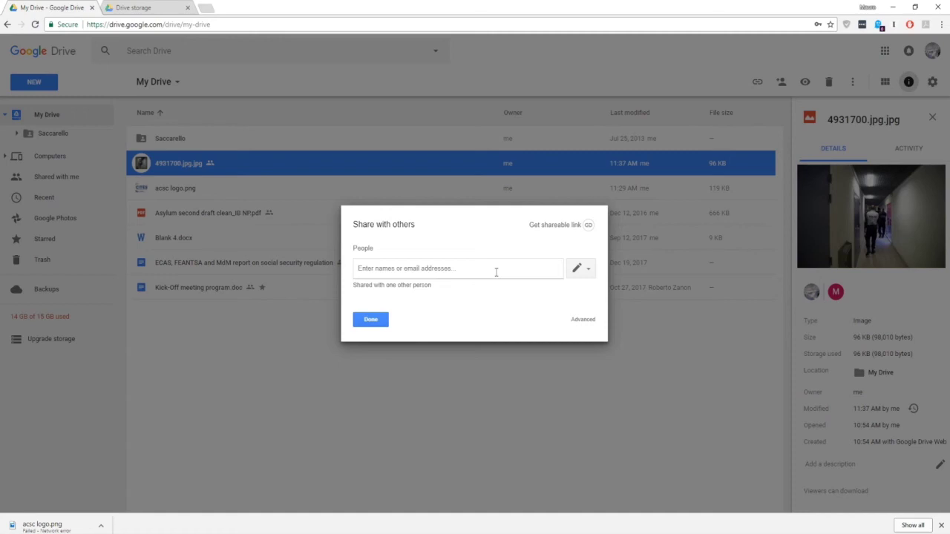
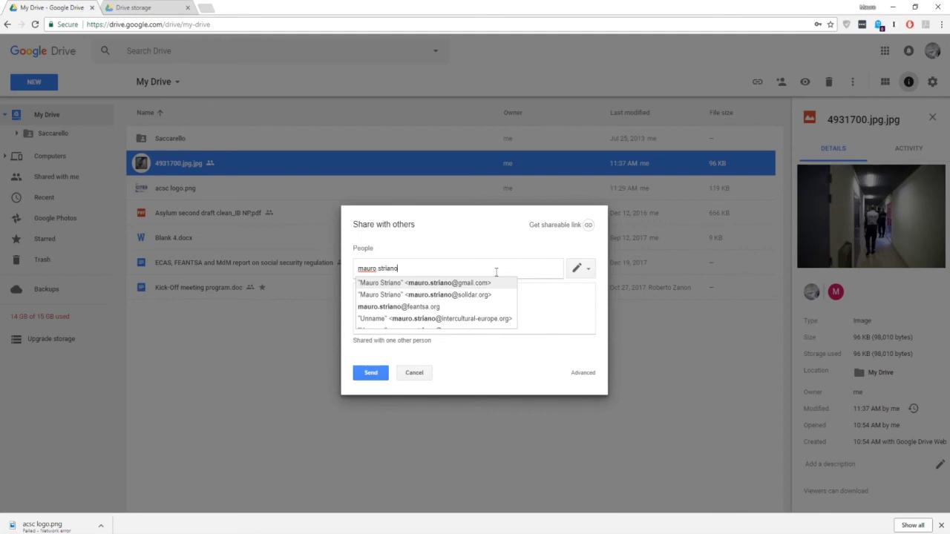
{"action": "left_click", "coordinate": [406, 306]}
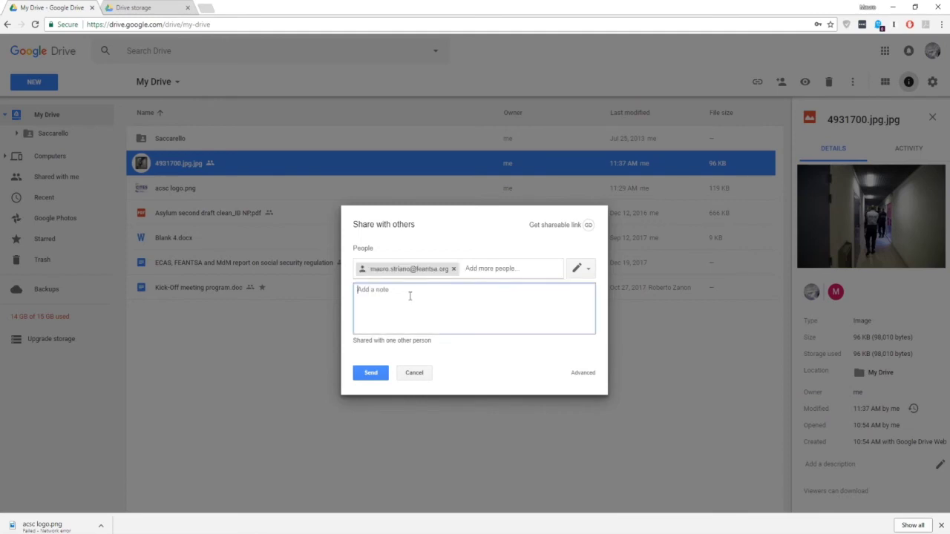
Try Can comment and Can view, settle on Can edit, and add the note 'Here the file I promised'.
{"action": "left_click", "coordinate": [582, 271]}
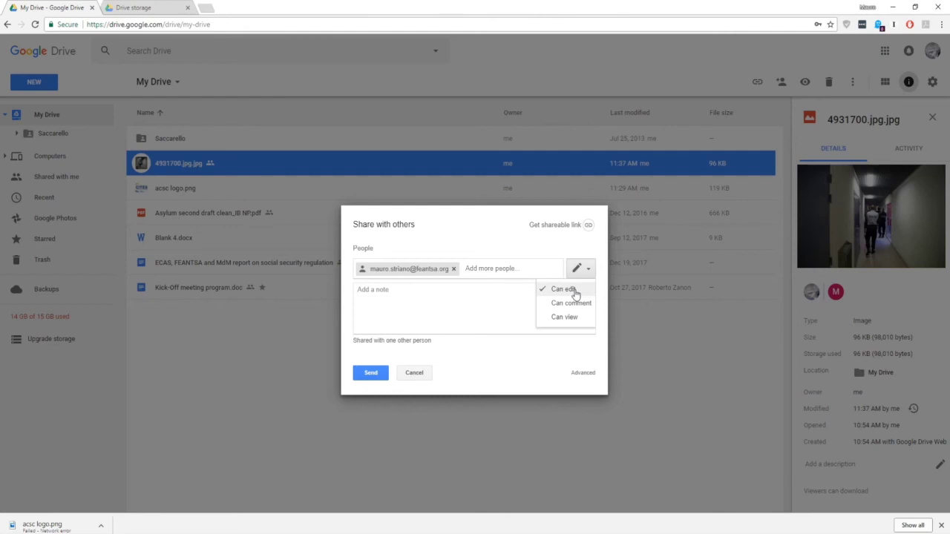
{"action": "left_click", "coordinate": [572, 304]}
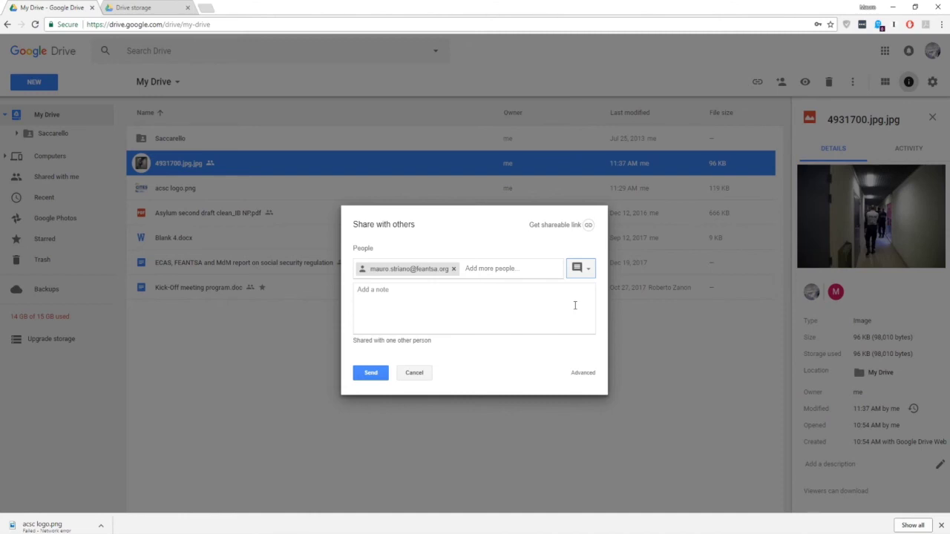
{"action": "left_click", "coordinate": [592, 268]}
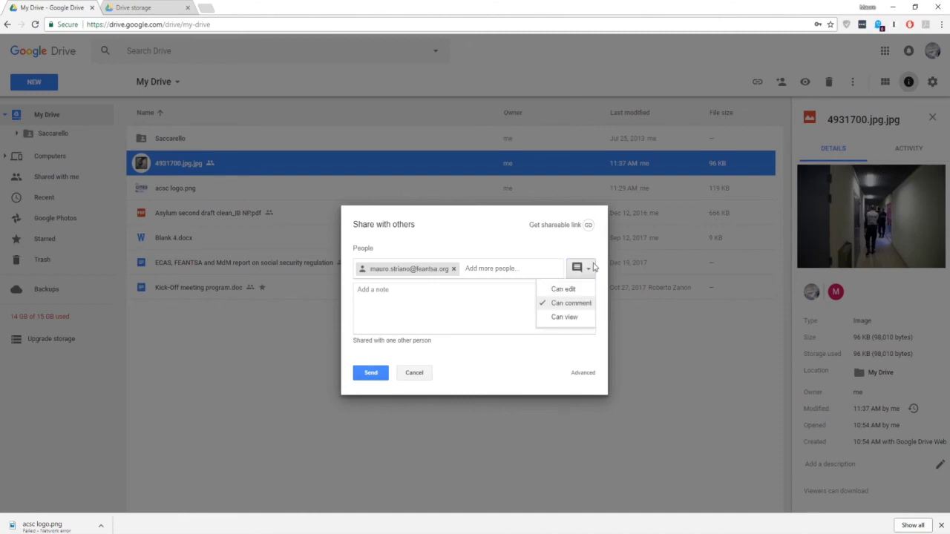
{"action": "left_click", "coordinate": [565, 317]}
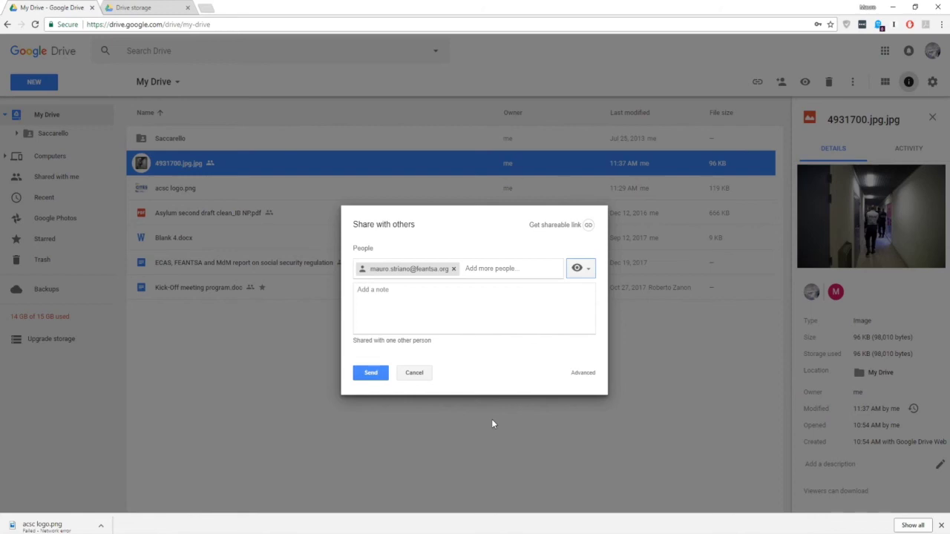
{"action": "left_click", "coordinate": [593, 268]}
{"action": "left_click", "coordinate": [563, 289]}
{"action": "left_click", "coordinate": [531, 303]}
{"action": "type", "text": "Here th"}
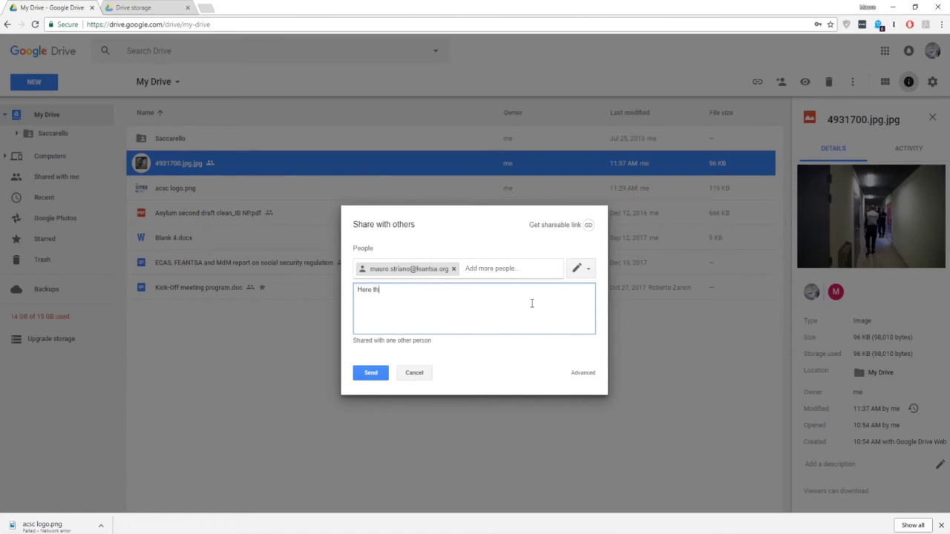
{"action": "type", "text": "e file I promised"}
Save link sharing as Off – specific people after trying the public options, then send the invitation.
{"action": "left_click", "coordinate": [583, 375]}
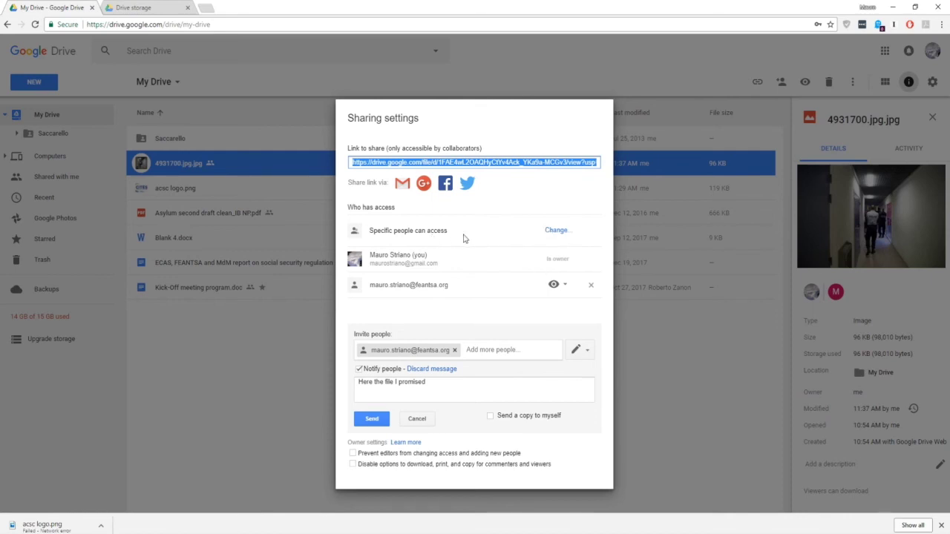
{"action": "left_click", "coordinate": [558, 232]}
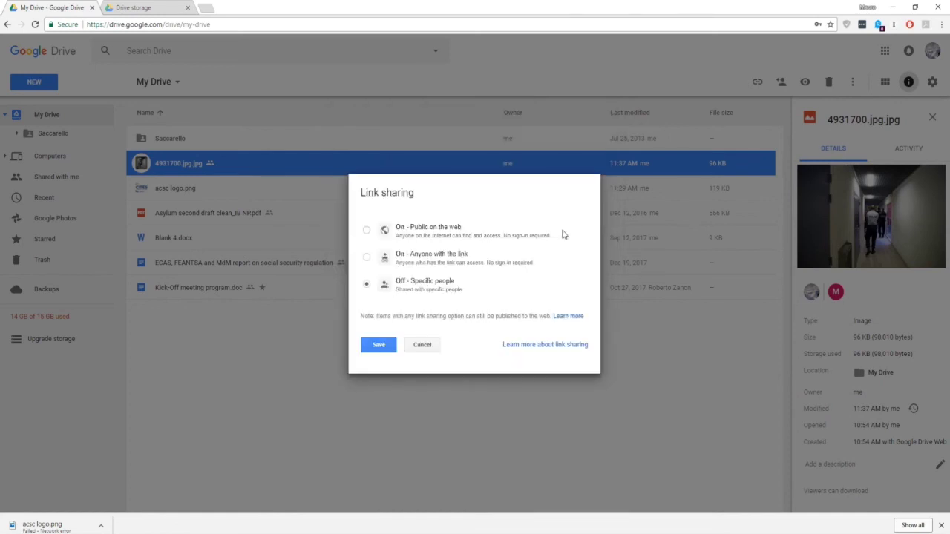
{"action": "left_click", "coordinate": [434, 231]}
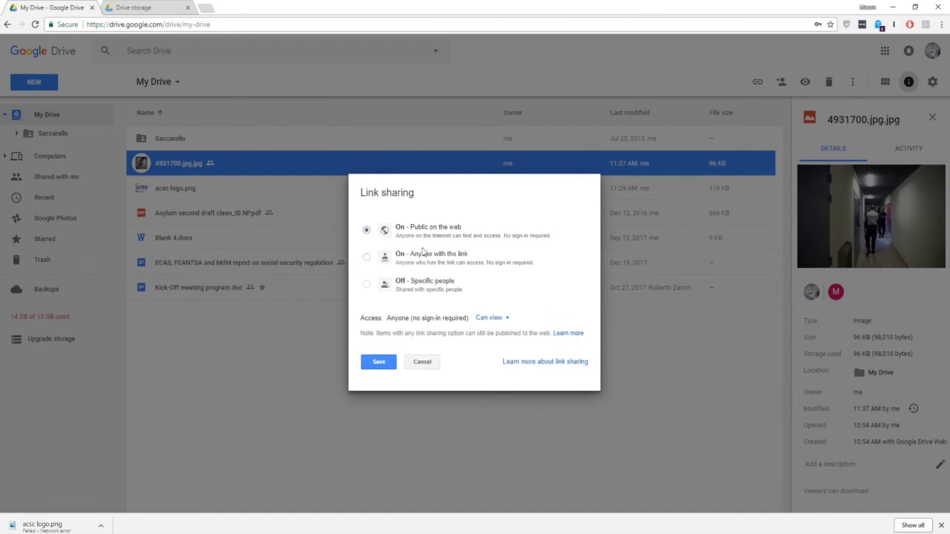
{"action": "left_click", "coordinate": [424, 255]}
{"action": "left_click", "coordinate": [434, 230]}
{"action": "left_click", "coordinate": [425, 287]}
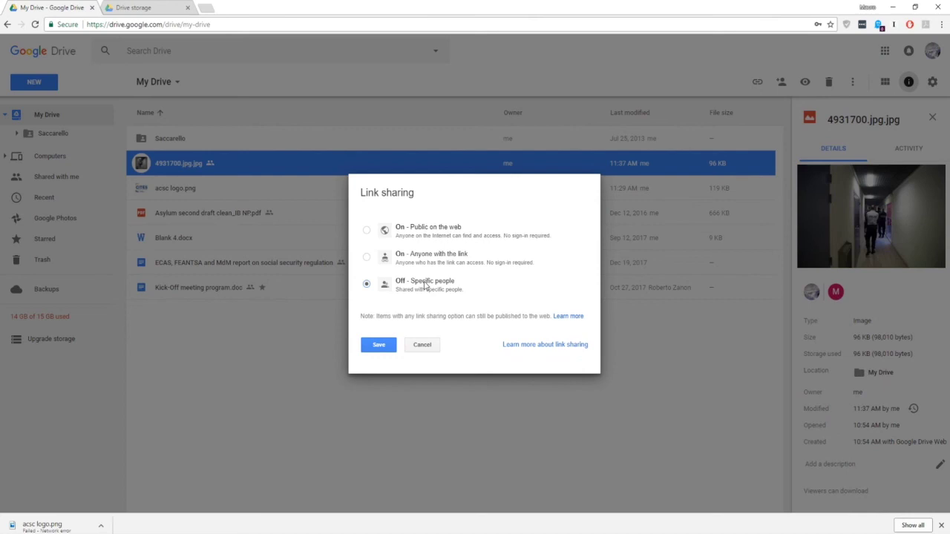
{"action": "left_click", "coordinate": [425, 287]}
{"action": "left_click", "coordinate": [375, 344]}
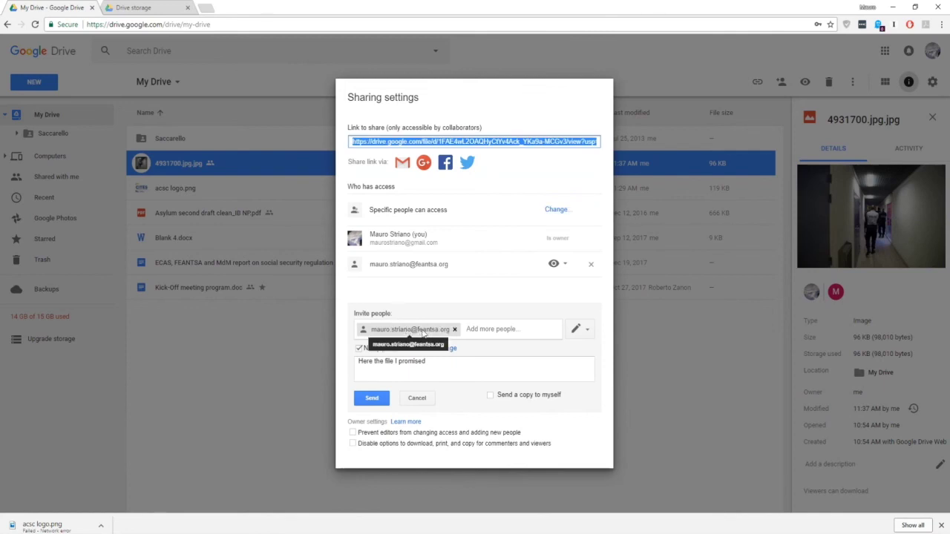
{"action": "left_click", "coordinate": [370, 400]}
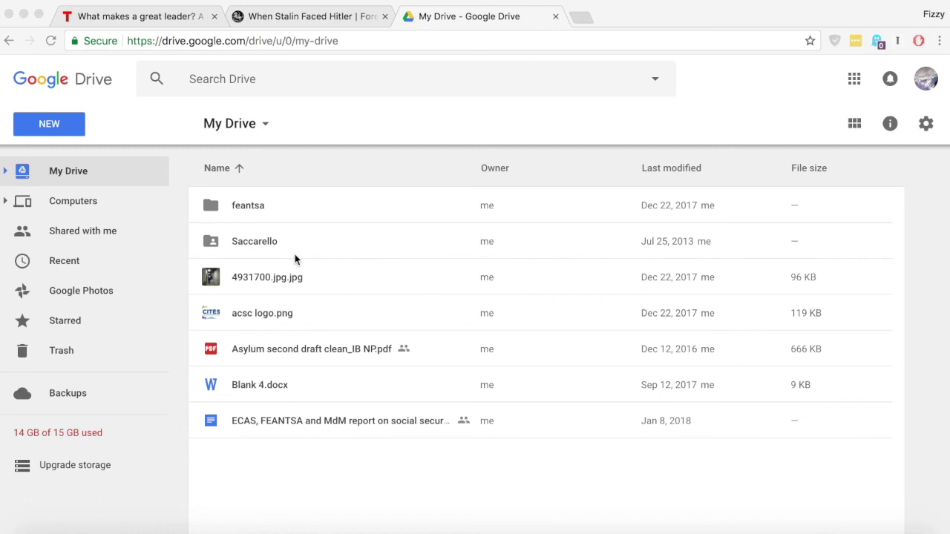
Create a new folder named 'project' in My Drive.
{"action": "left_click", "coordinate": [59, 128]}
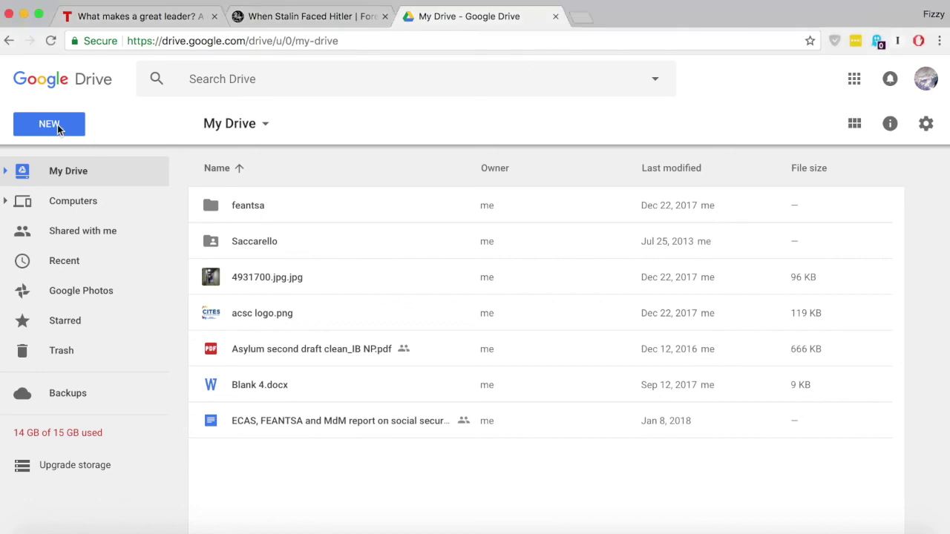
{"action": "left_click", "coordinate": [49, 126]}
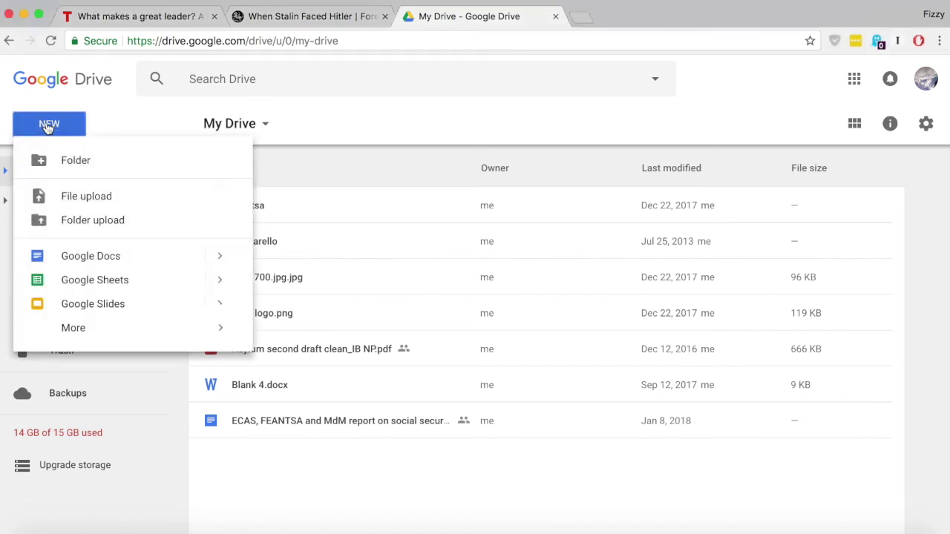
{"action": "left_click", "coordinate": [80, 163]}
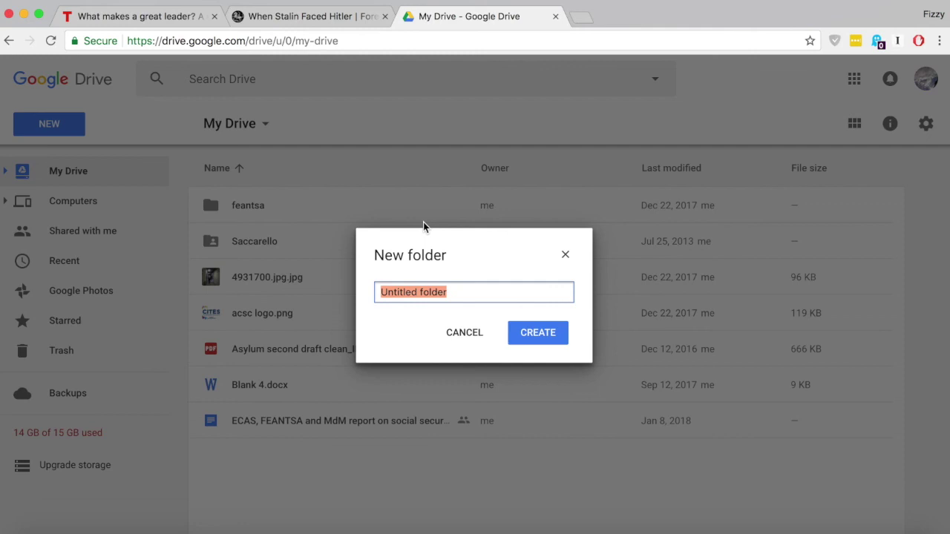
{"action": "type", "text": "pr"}
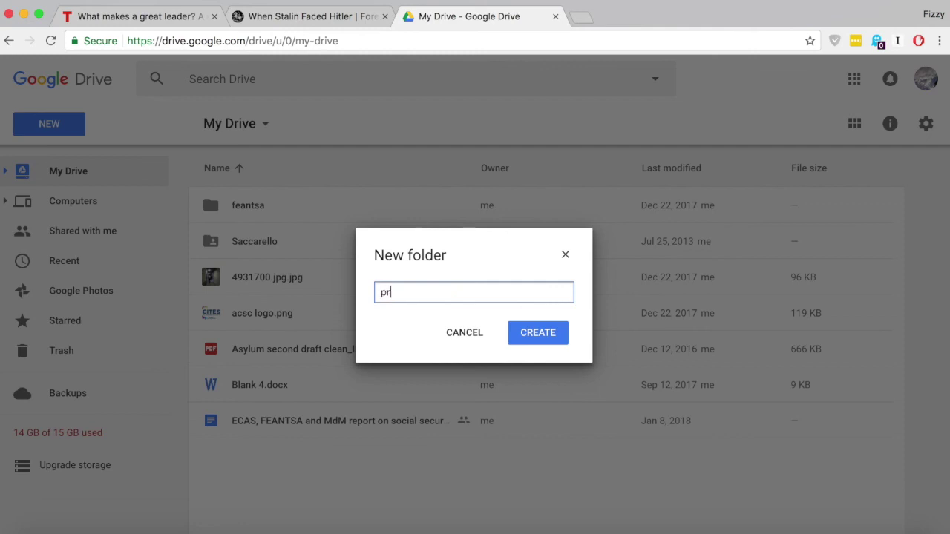
{"action": "type", "text": "oject"}
{"action": "left_click", "coordinate": [546, 336]}
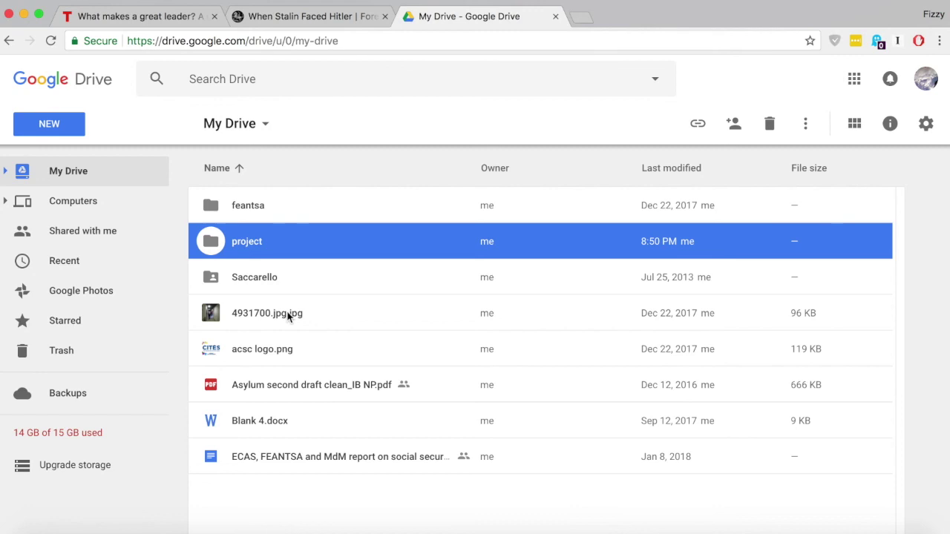
Move acsc logo.png into the project folder and open that folder.
{"action": "left_click", "coordinate": [6, 171]}
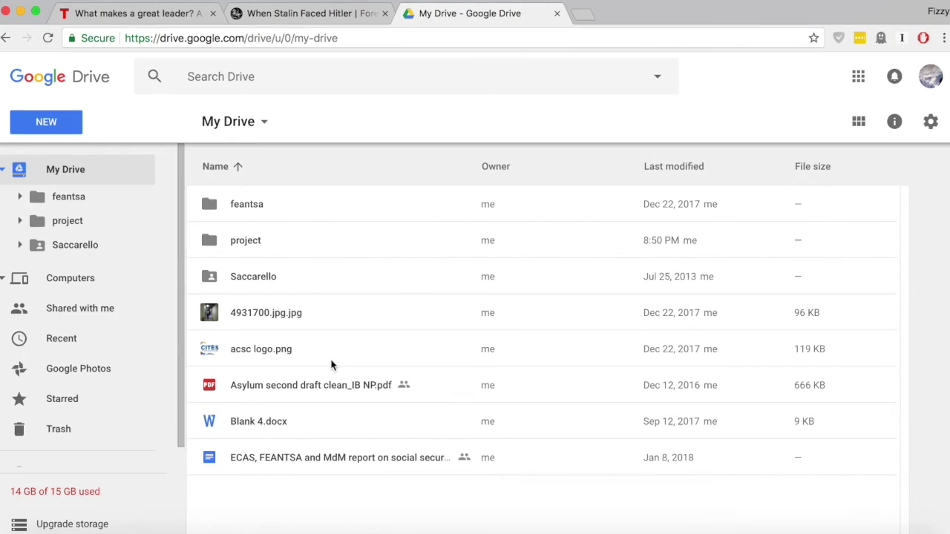
{"action": "left_click_drag", "start_coordinate": [279, 357], "coordinate": [243, 245]}
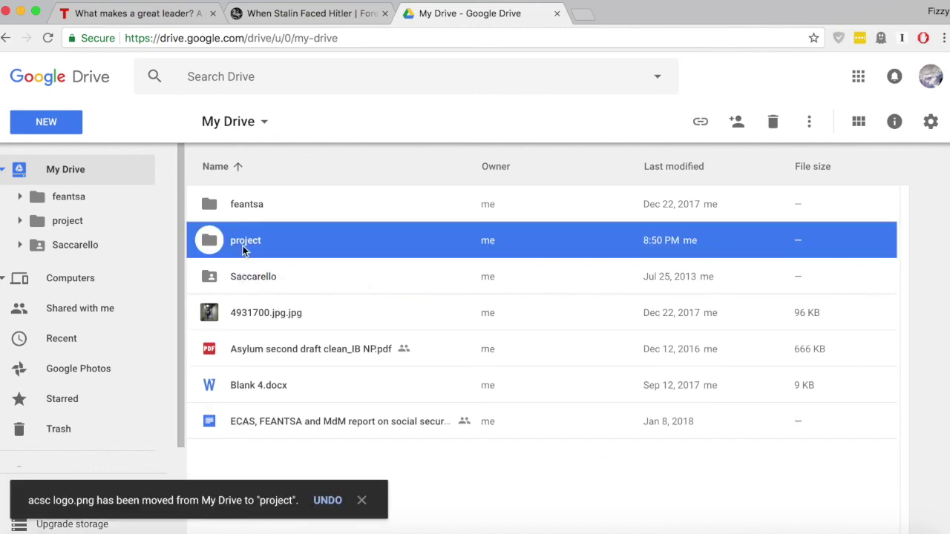
{"action": "left_click", "coordinate": [79, 226]}
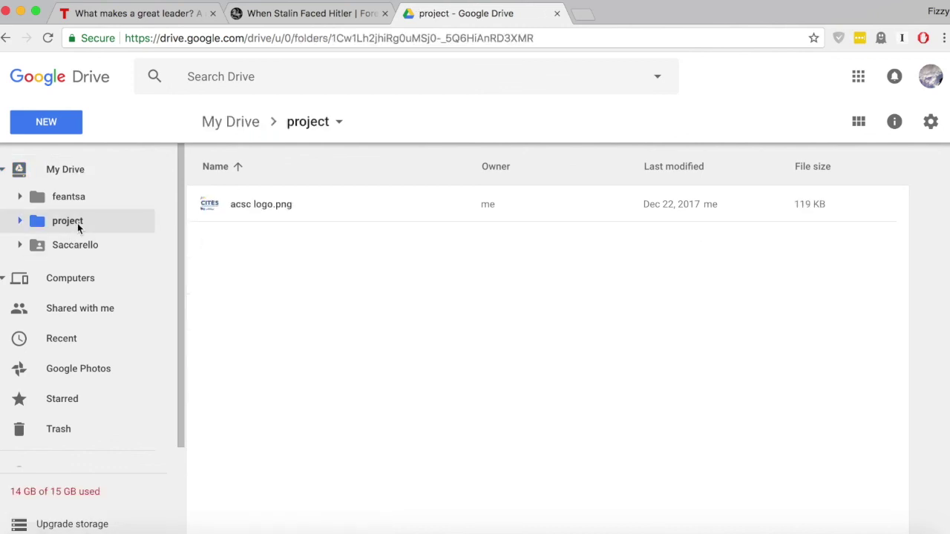
{"action": "left_click", "coordinate": [330, 205]}
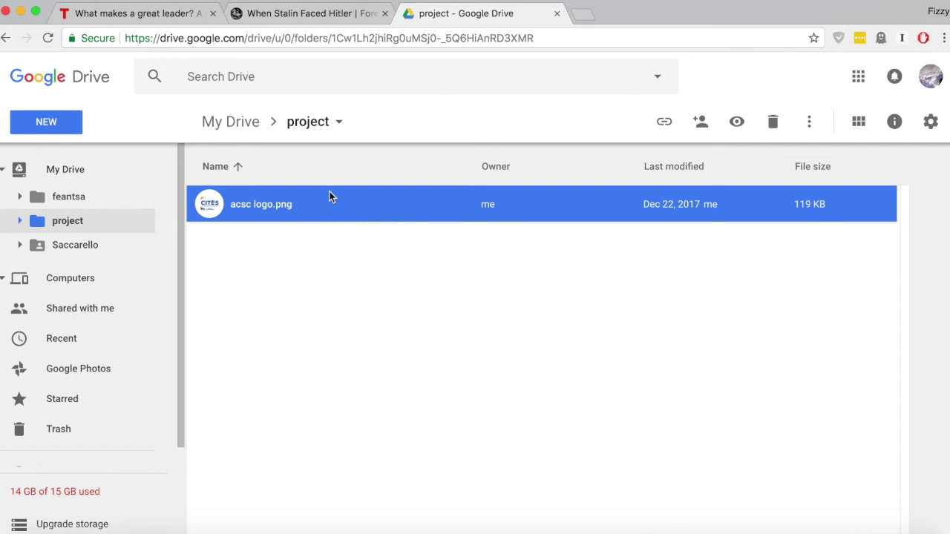
{"action": "left_click", "coordinate": [293, 77]}
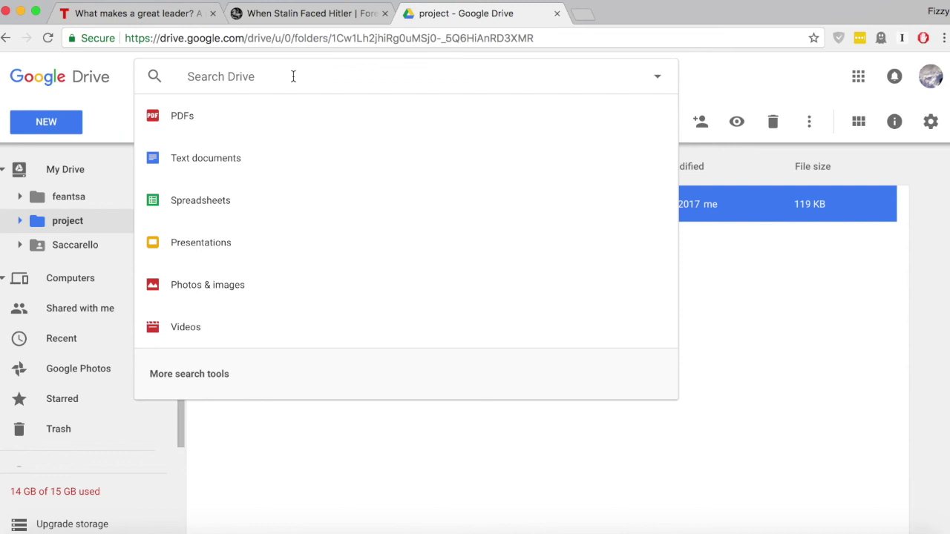
Search Drive for 'project', then filter to text documents and return to My Drive.
{"action": "type", "text": "pro"}
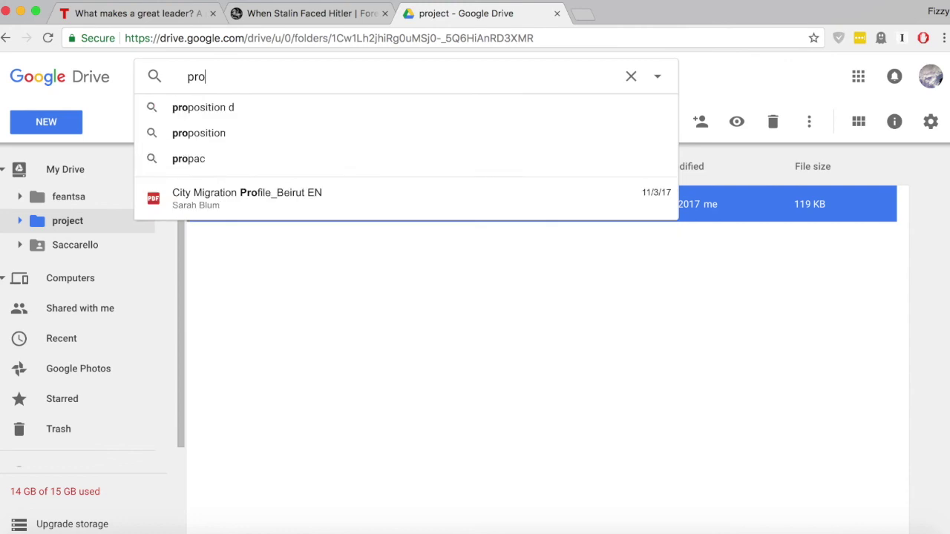
{"action": "type", "text": "ject"}
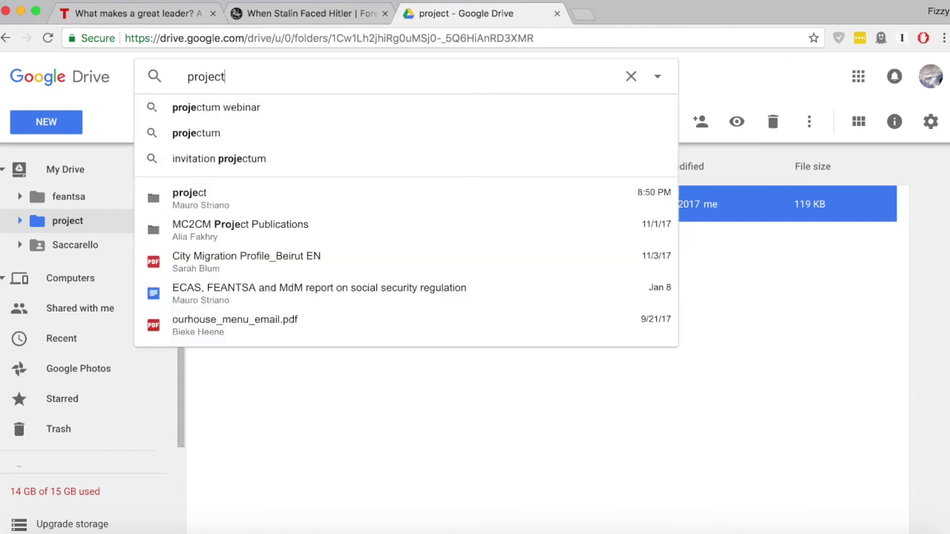
{"action": "key", "text": "Return"}
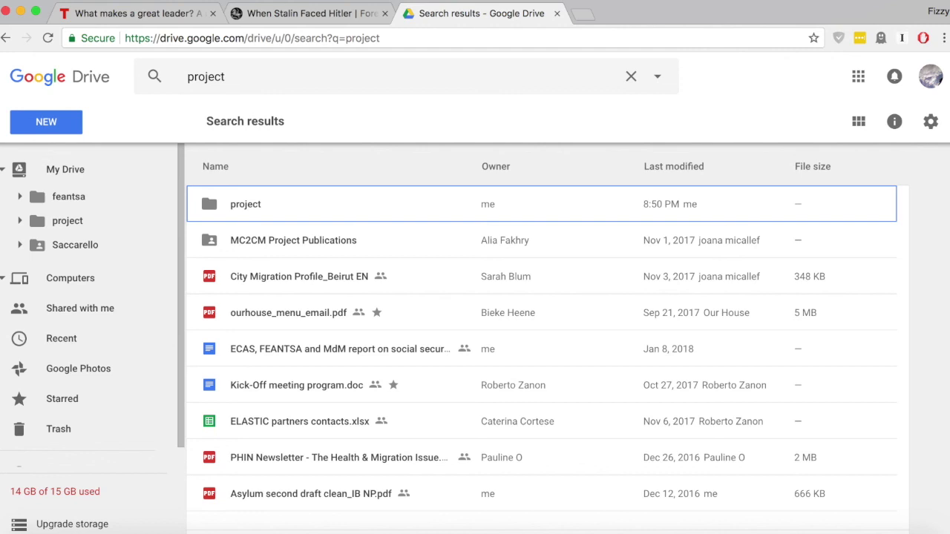
{"action": "left_click", "coordinate": [631, 76]}
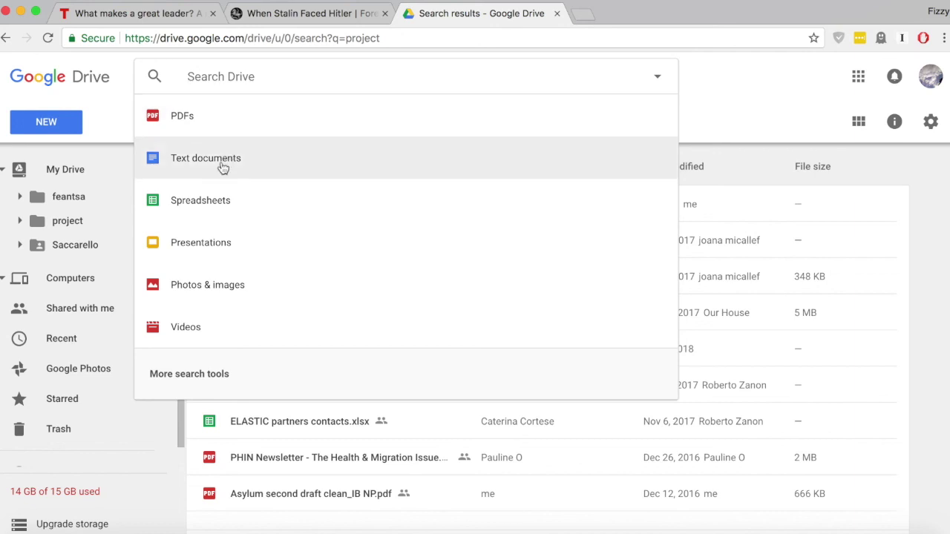
{"action": "left_click", "coordinate": [223, 168]}
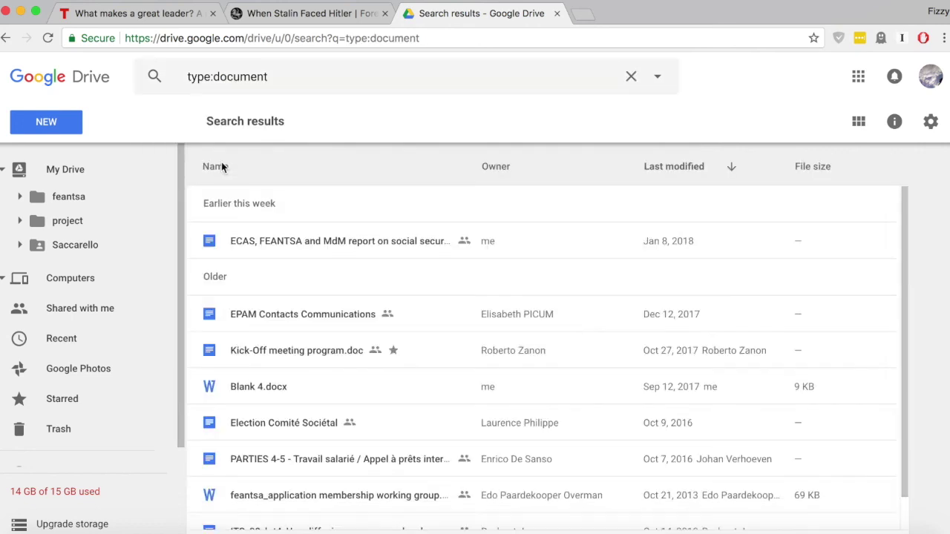
{"action": "left_click", "coordinate": [65, 173]}
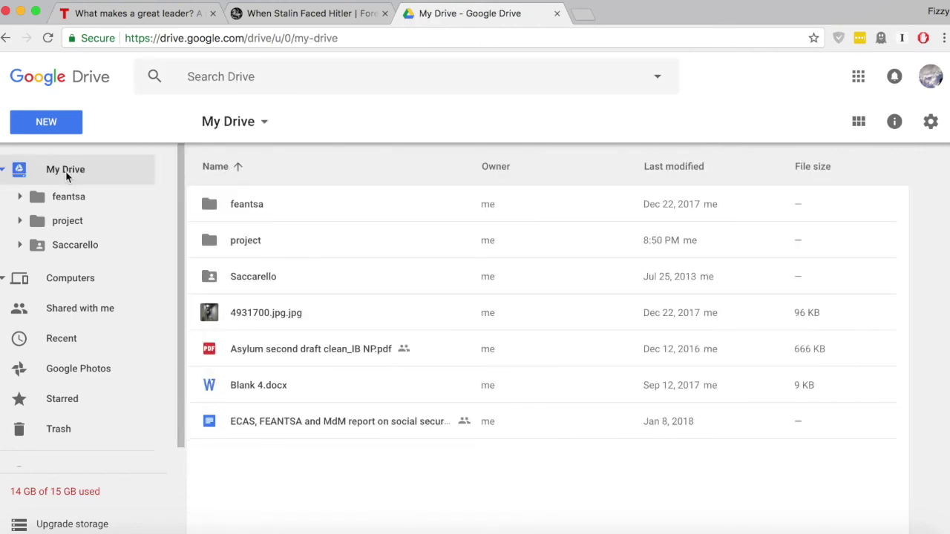